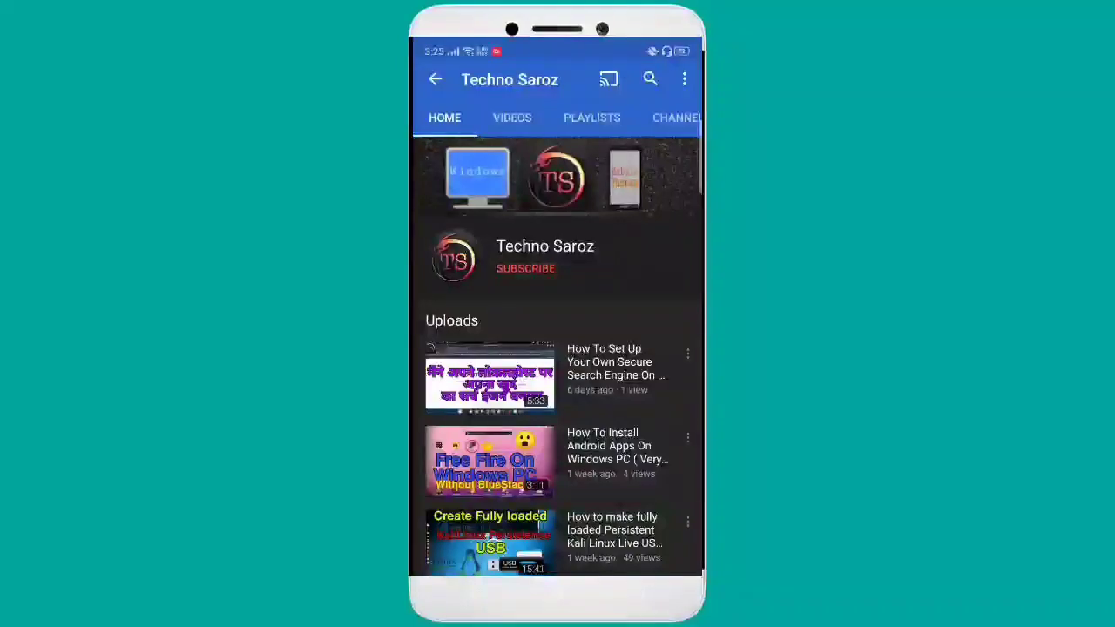
# Subscribe to the Techno Saroz channel and set its bell notifications to All
pyautogui.click(540, 269)
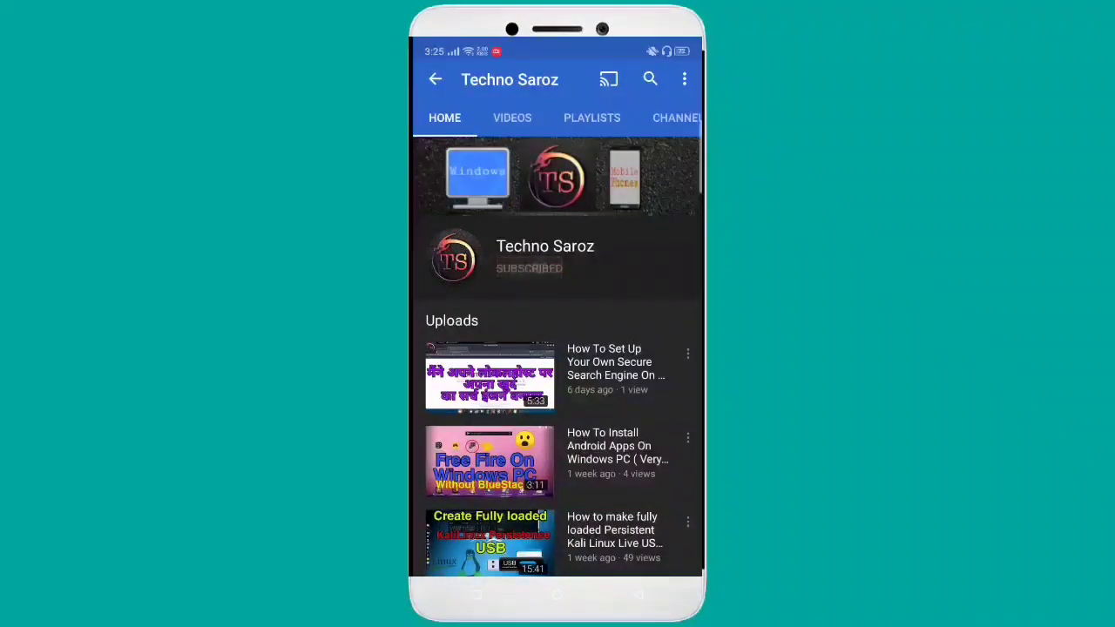
pyautogui.click(679, 268)
pyautogui.click(667, 228)
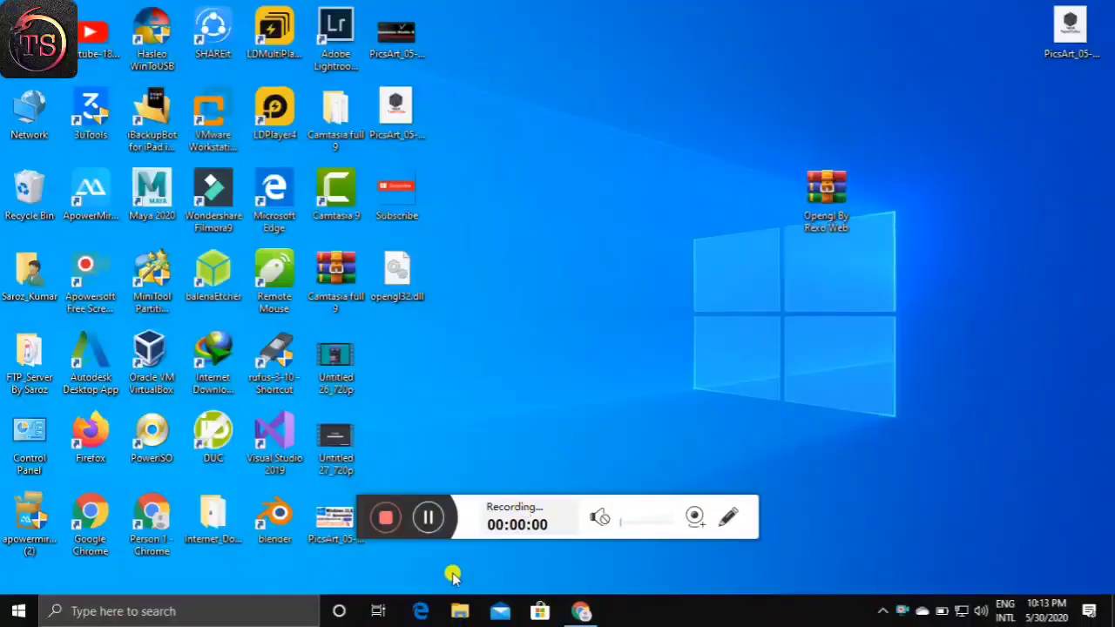
pyautogui.moveTo(357, 521); pyautogui.dragTo(633, 592)
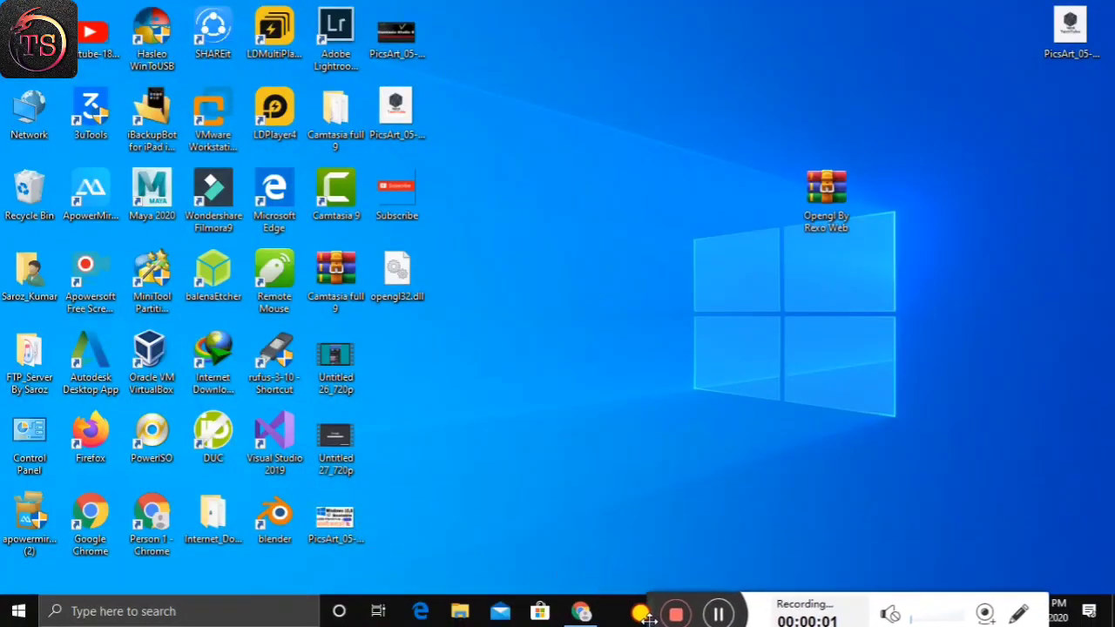
pyautogui.doubleClick(289, 521)
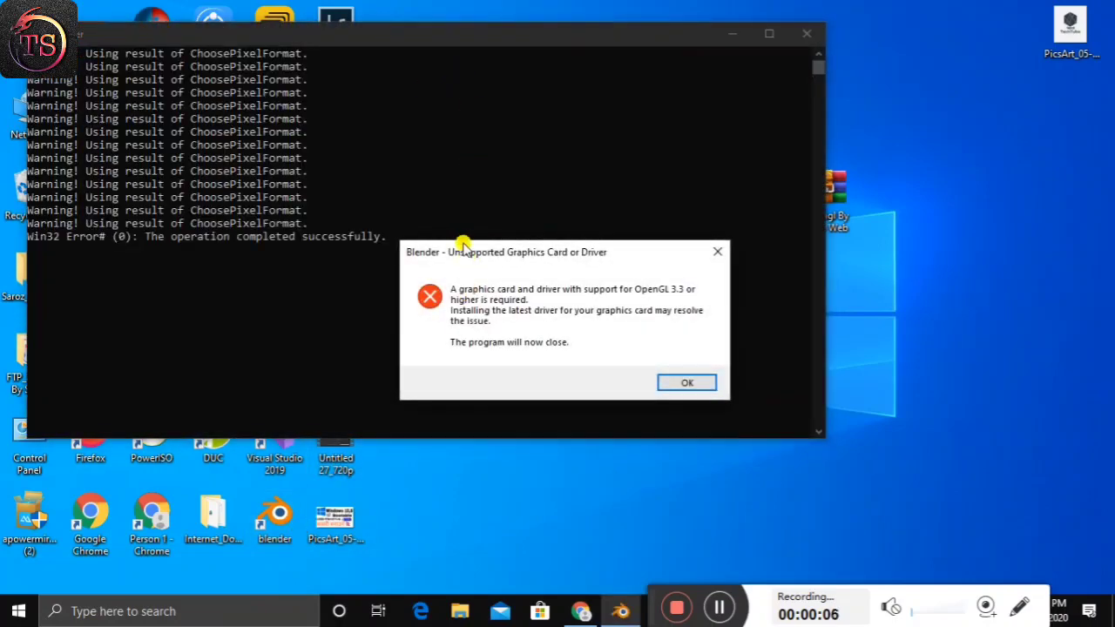
pyautogui.moveTo(464, 246)
pyautogui.mouseDown()
pyautogui.moveTo(748, 247)
pyautogui.moveTo(709, 256)
pyautogui.moveTo(747, 261)
pyautogui.mouseUp()
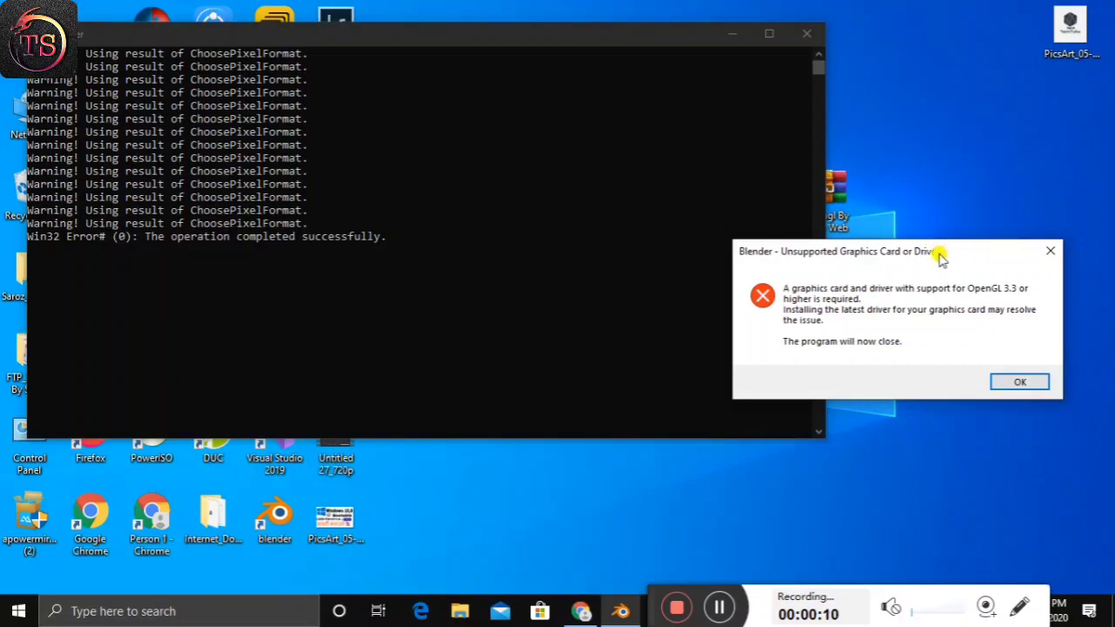
pyautogui.click(1050, 250)
# Refresh the desktop, bring Chrome forward and load the blender.org home page
pyautogui.rightClick(552, 146)
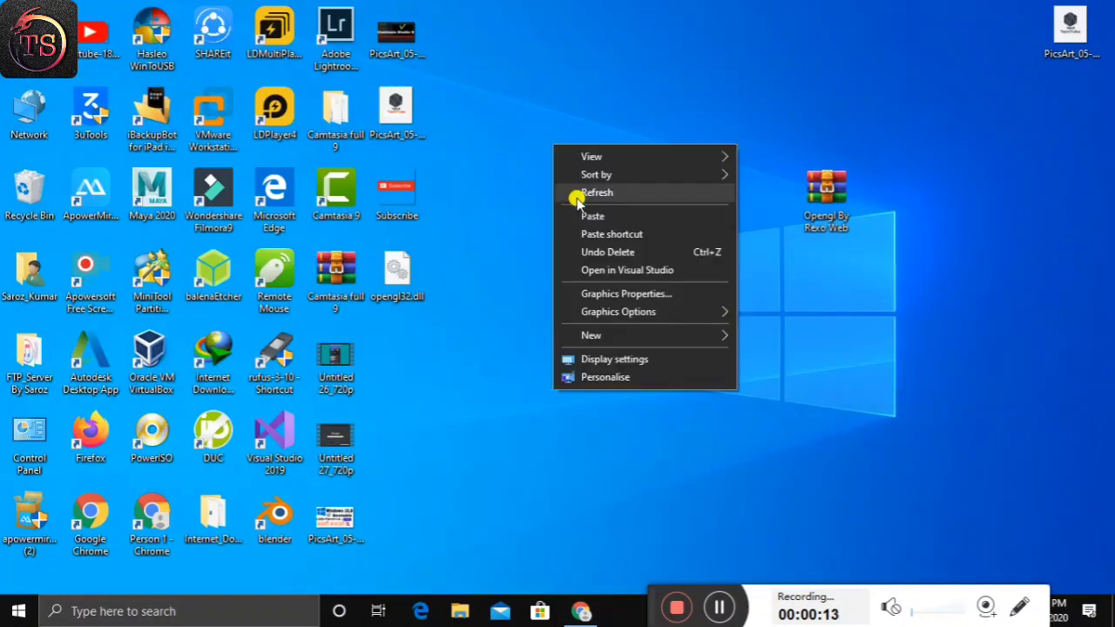
pyautogui.click(577, 193)
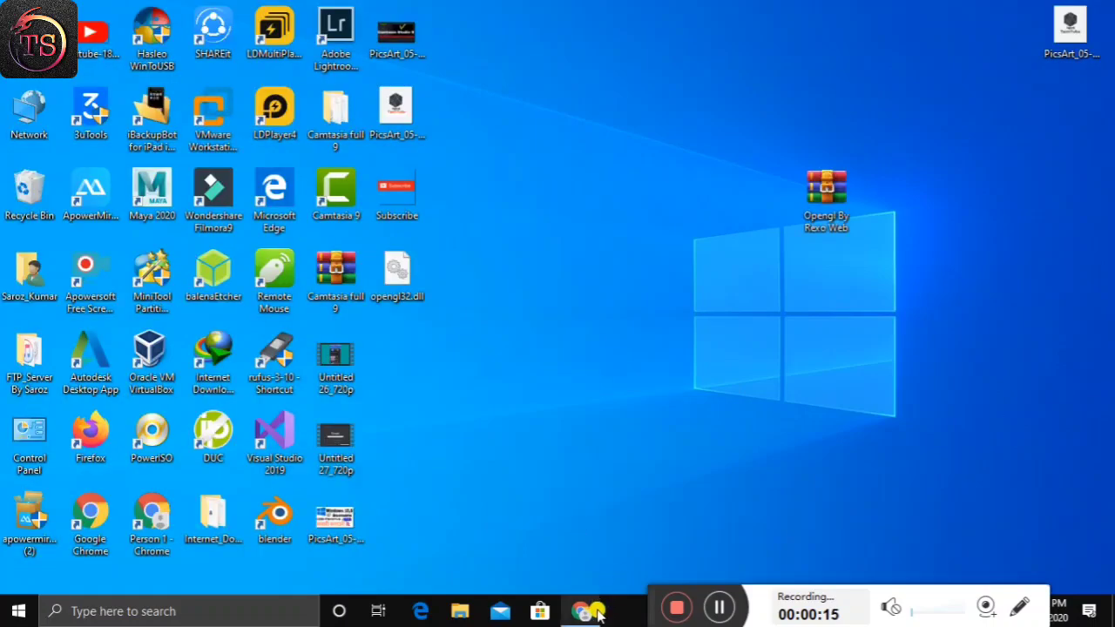
pyautogui.click(580, 611)
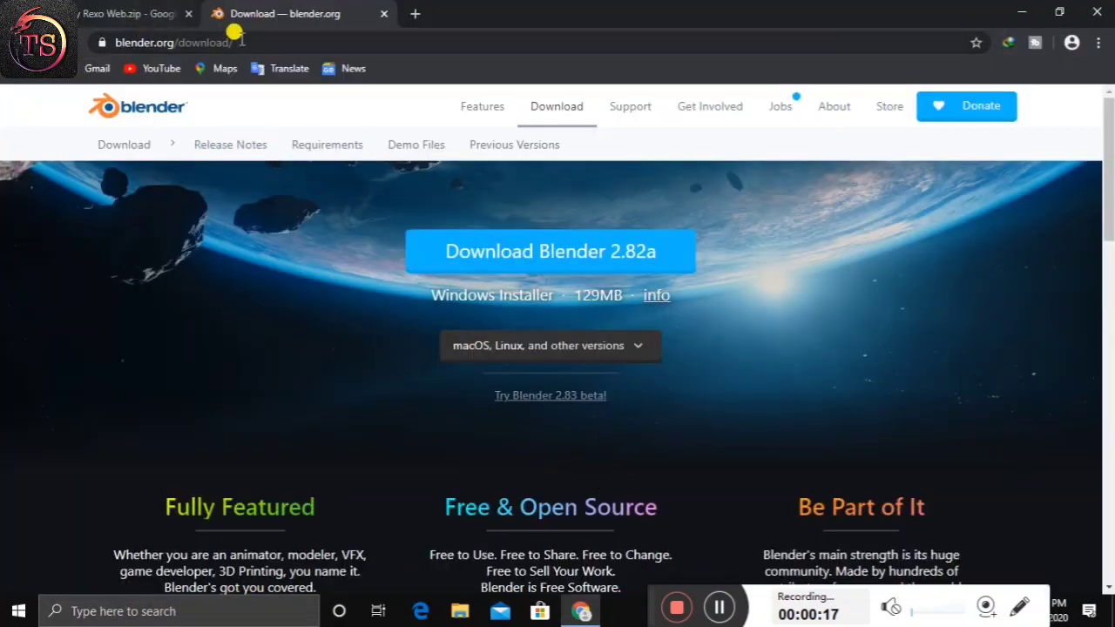
pyautogui.click(219, 42)
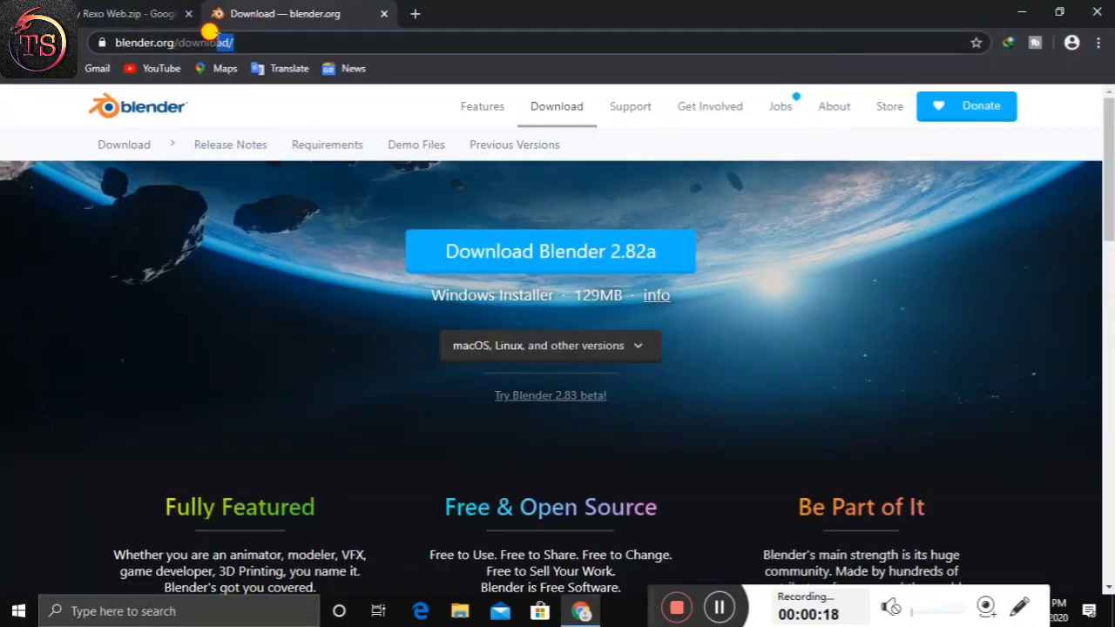
pyautogui.doubleClick(275, 37)
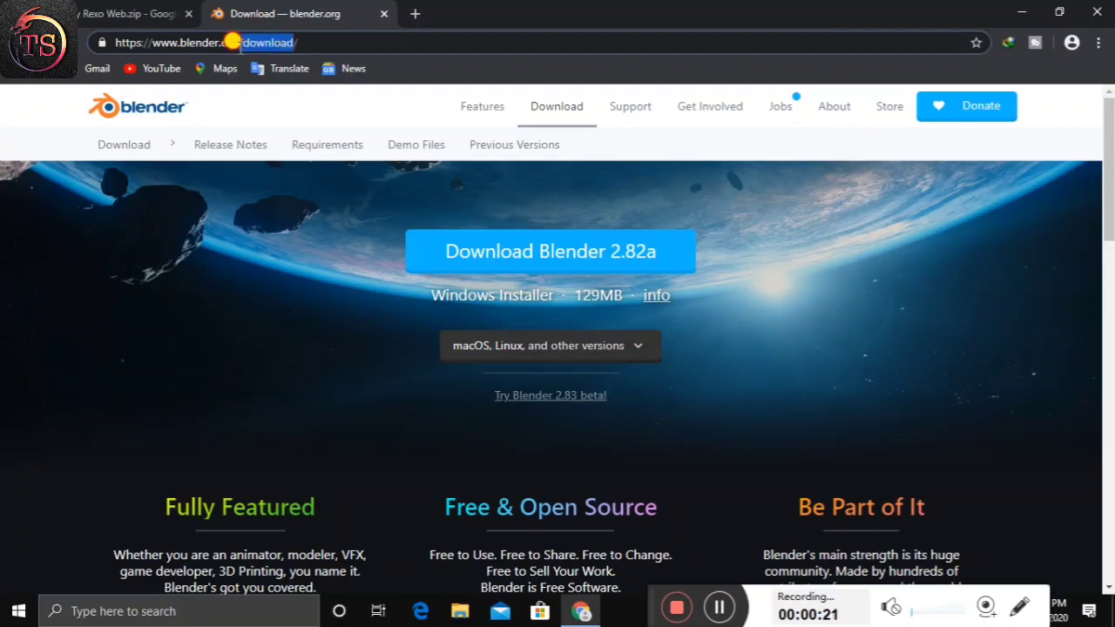
pyautogui.press('BackSpace')
pyautogui.press('Return')
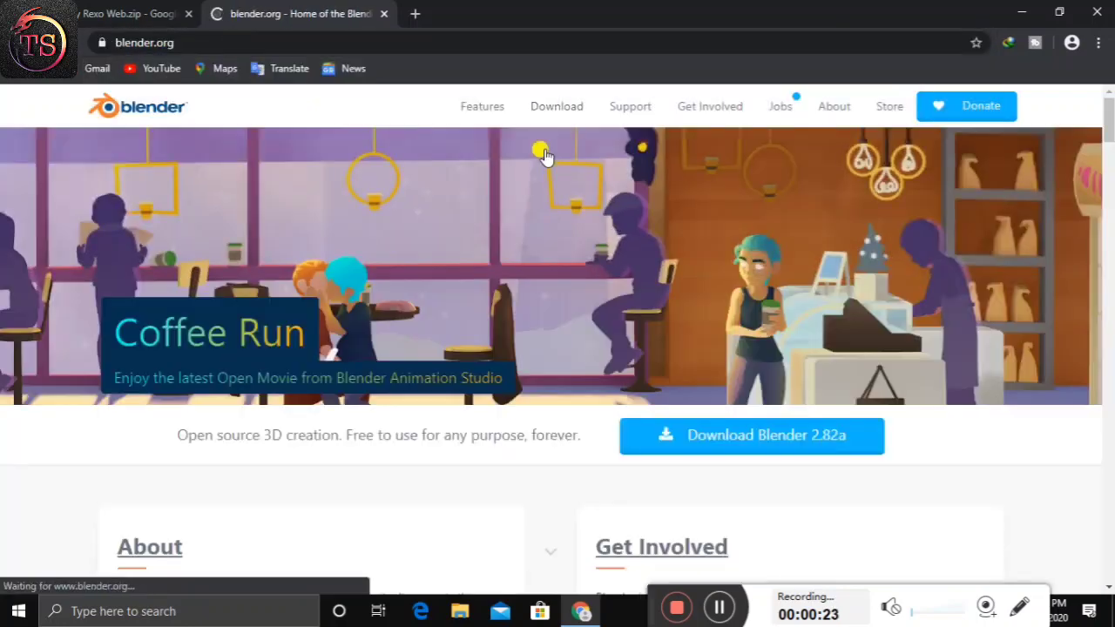
# Move through browser history back to the Google results for blender
pyautogui.scroll(-3, 498, 312)
pyautogui.scroll(4, 488, 287)
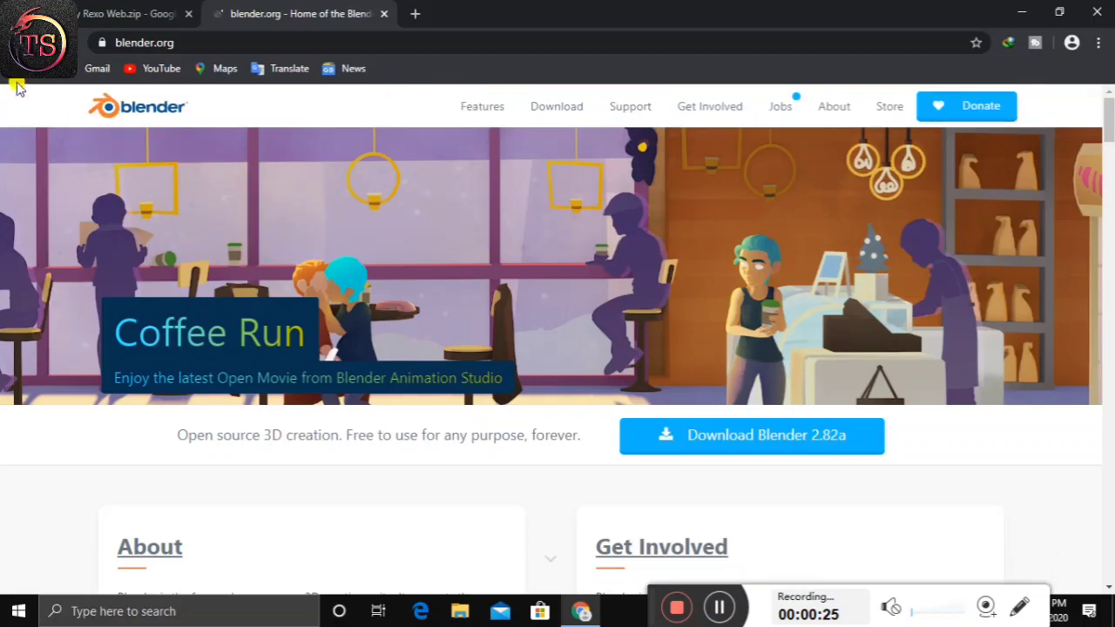
pyautogui.hotkey('alt', 'Left')
pyautogui.hotkey('alt', 'Right')
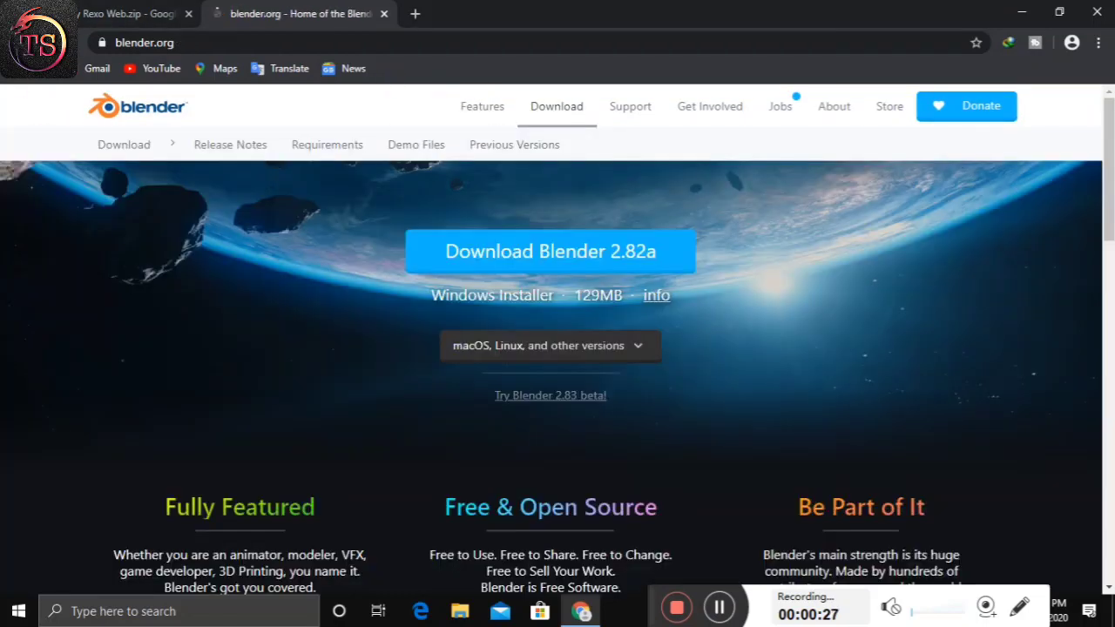
pyautogui.hotkey('alt', 'Left')
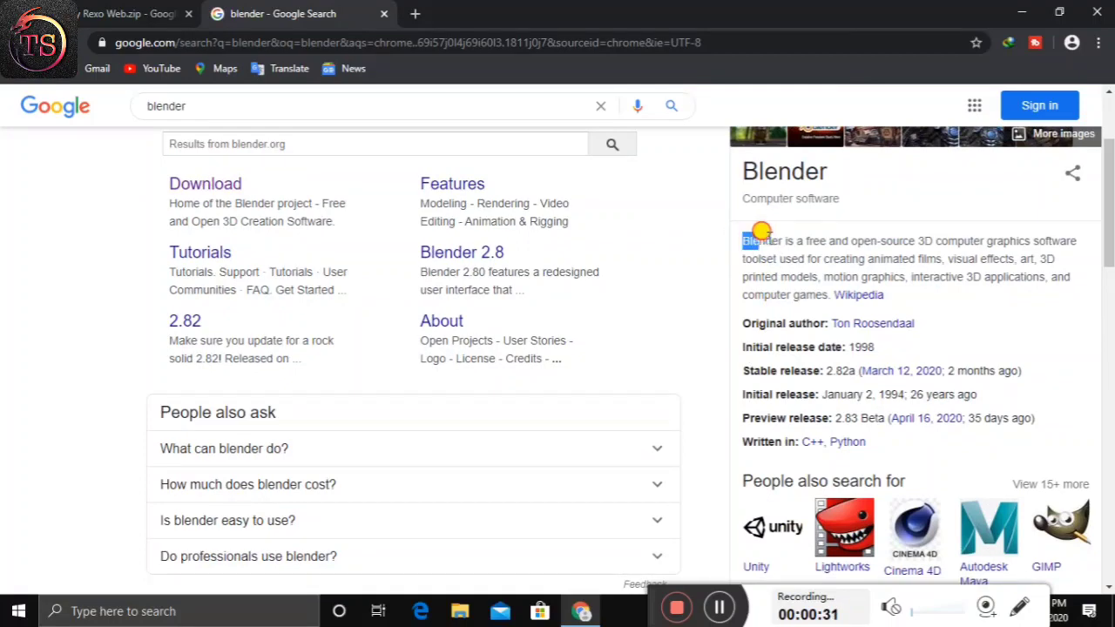
# Open the blender.org search result and go to its Download page
pyautogui.moveTo(761, 232)
pyautogui.mouseDown()
pyautogui.moveTo(1063, 271)
pyautogui.moveTo(1050, 299)
pyautogui.mouseUp()
pyautogui.click(1019, 314)
pyautogui.scroll(2, 304, 305)
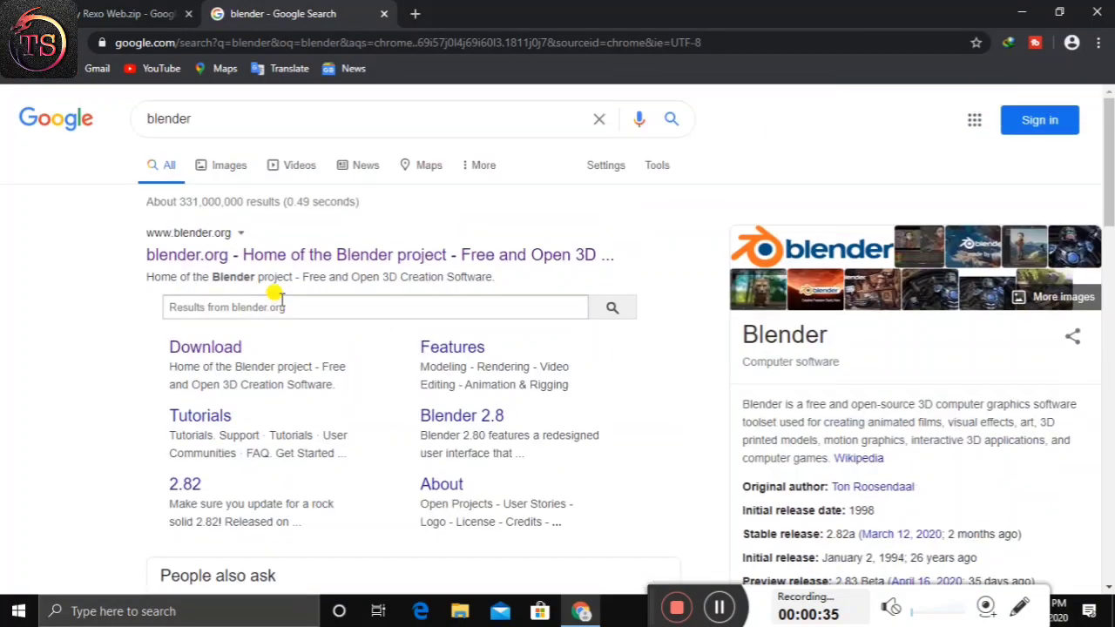
pyautogui.click(228, 254)
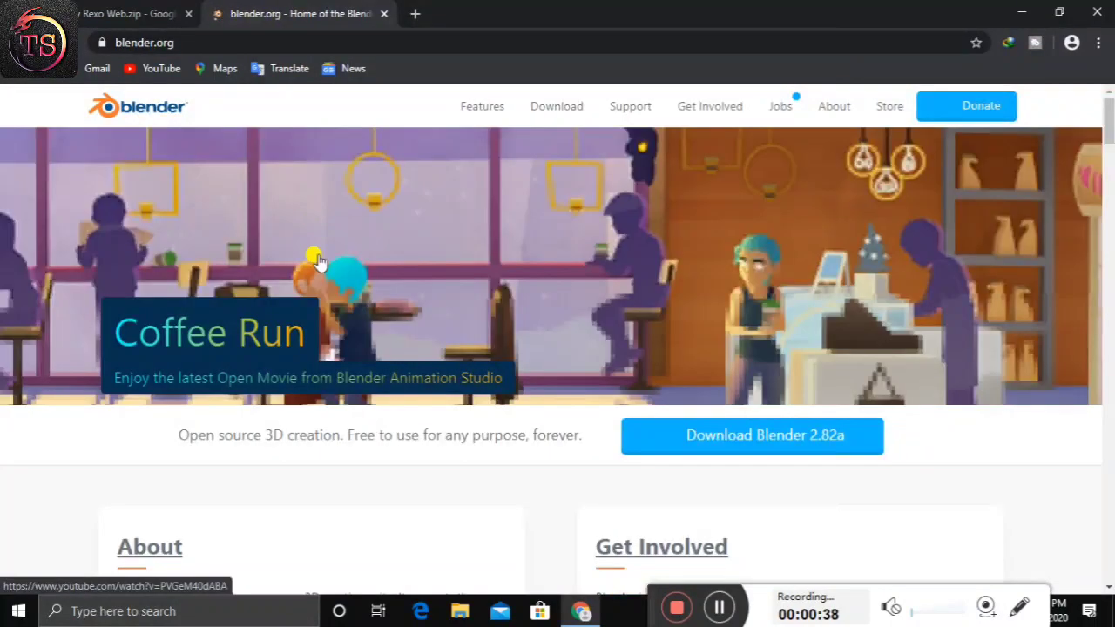
pyautogui.click(567, 109)
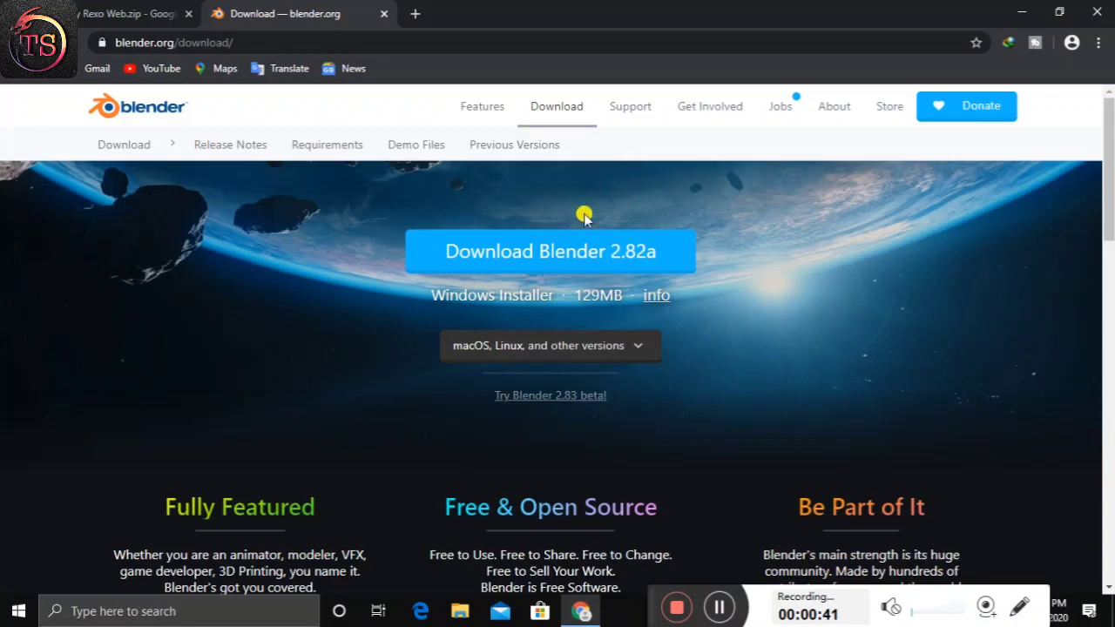
# Browse the Demo Files page, then return to the Blender download page
pyautogui.click(403, 146)
pyautogui.scroll(-2, 482, 306)
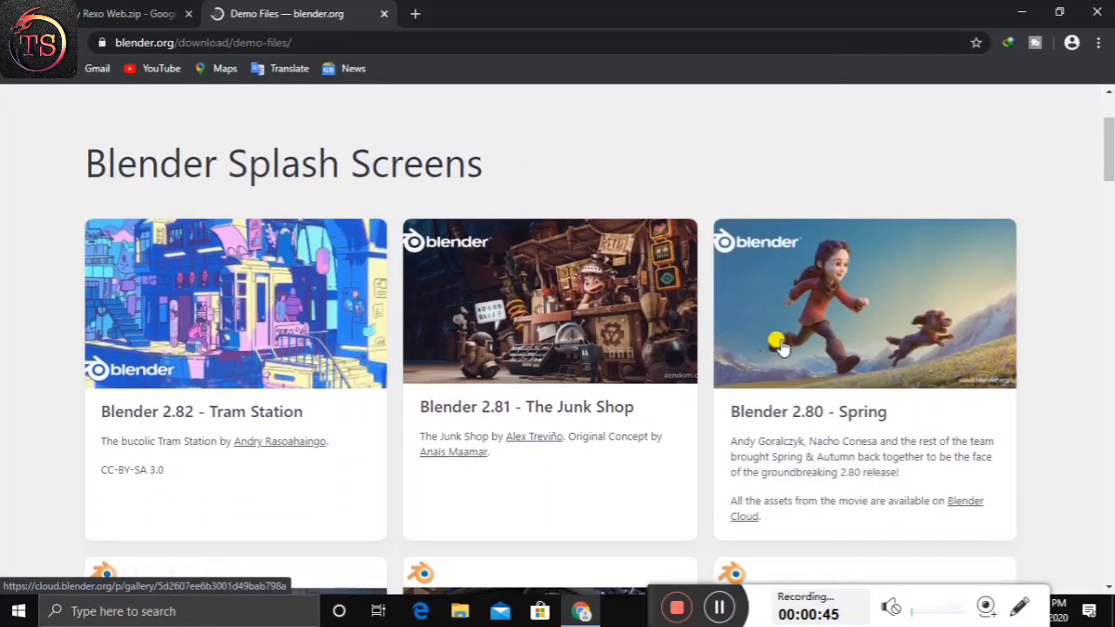
pyautogui.scroll(-1, 778, 338)
pyautogui.scroll(-3, 418, 348)
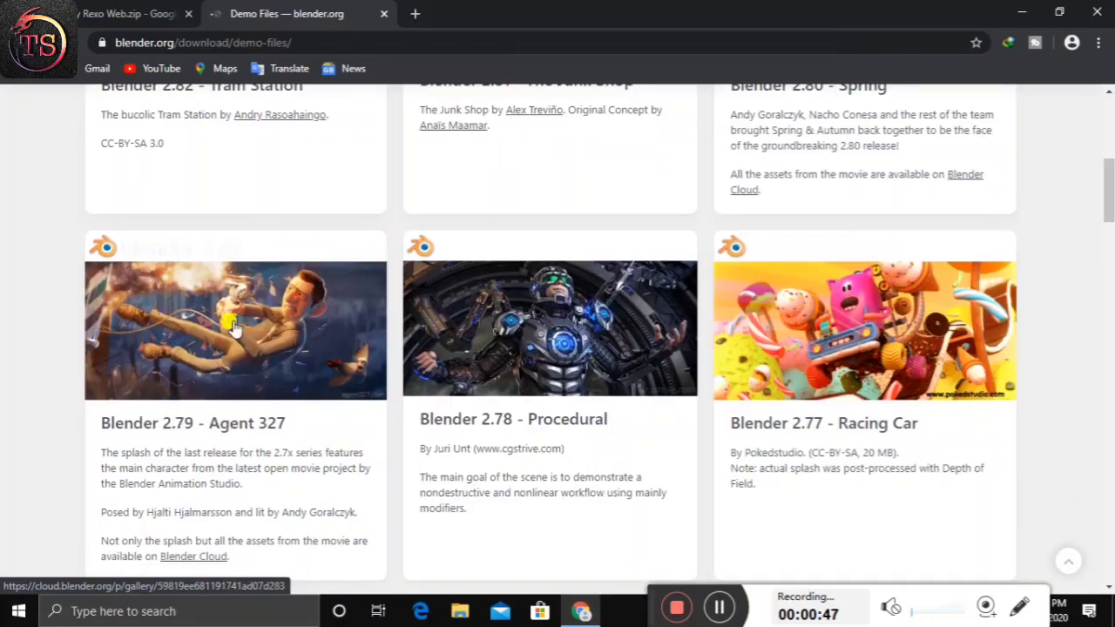
pyautogui.scroll(-2, 418, 318)
pyautogui.scroll(-2, 531, 364)
pyautogui.scroll(3, 531, 364)
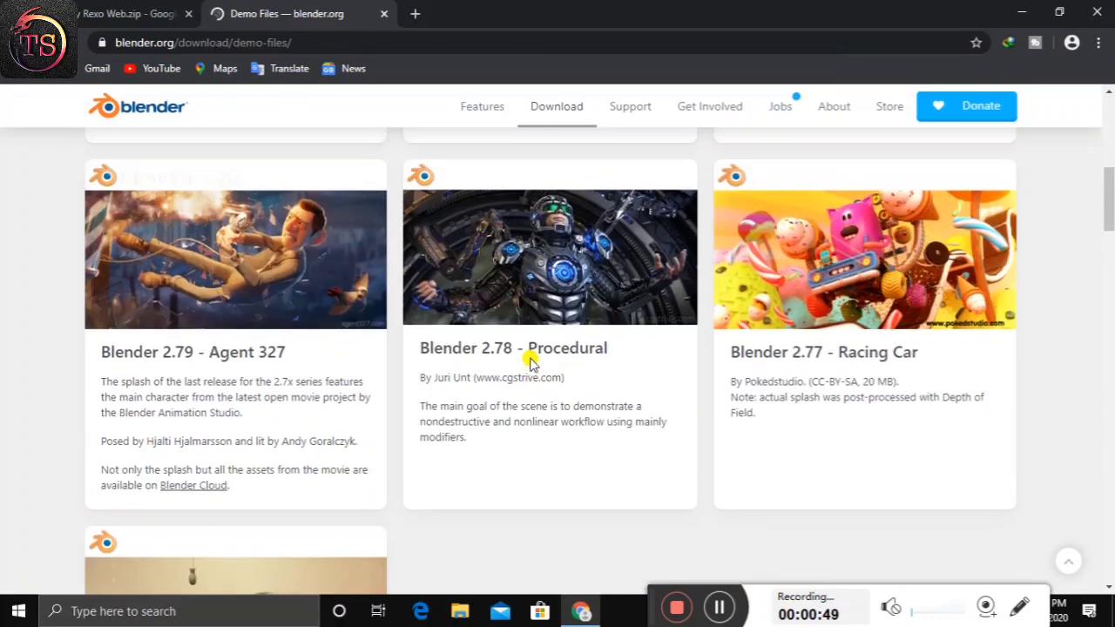
pyautogui.scroll(4, 529, 360)
pyautogui.scroll(3, 514, 305)
pyautogui.click(554, 106)
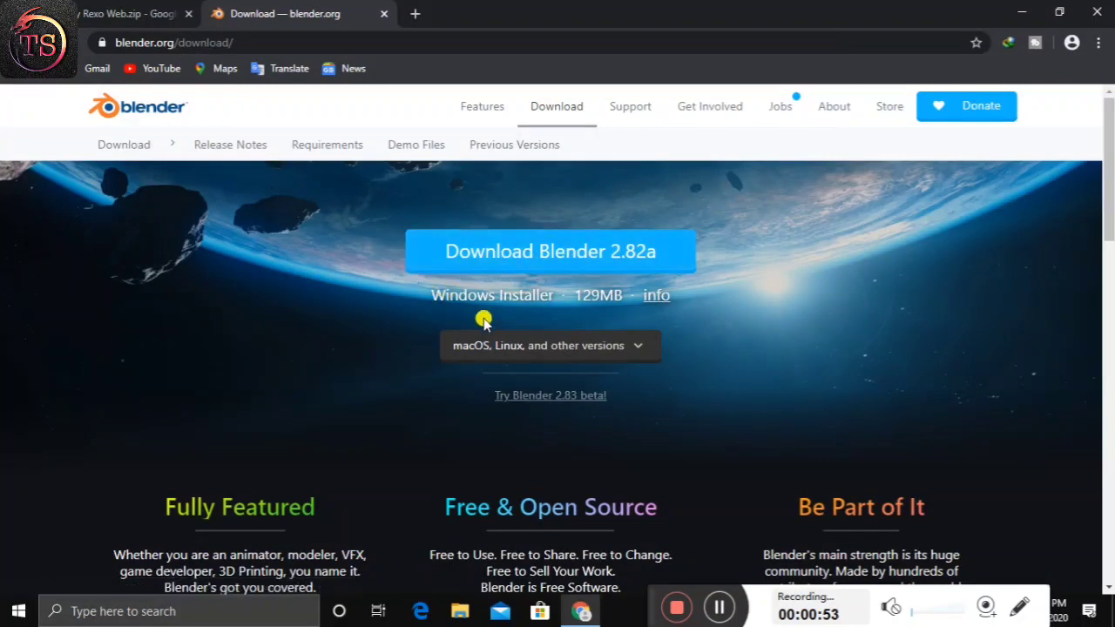
# Download the Blender 2.82a installer, keeping the existing download in IDM's duplicate prompt
pyautogui.click(539, 346)
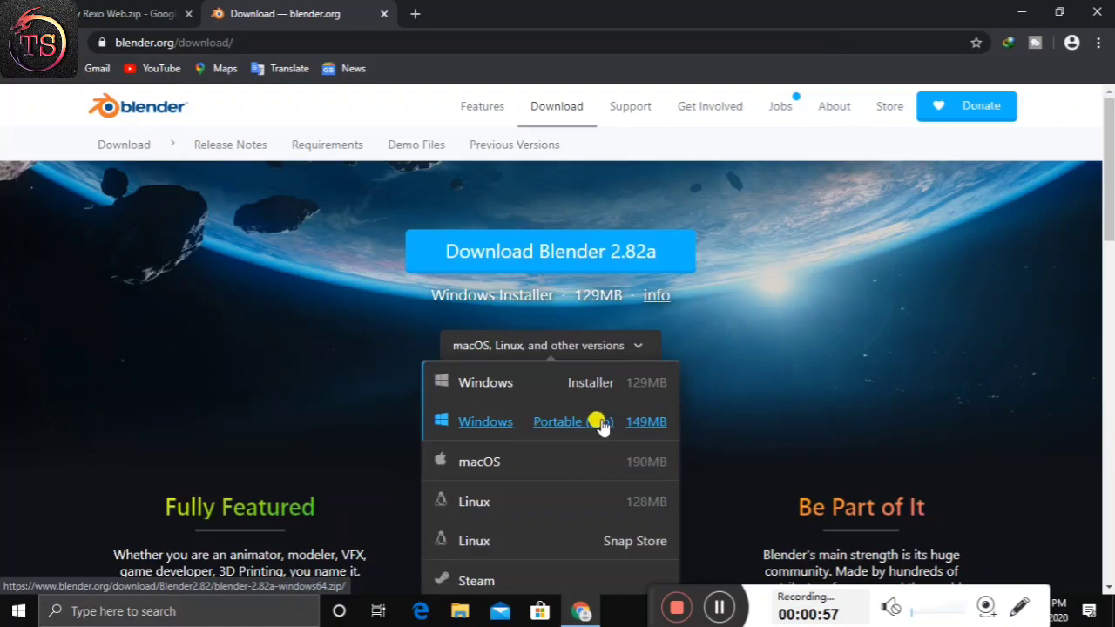
pyautogui.scroll(-2, 506, 470)
pyautogui.scroll(2, 504, 392)
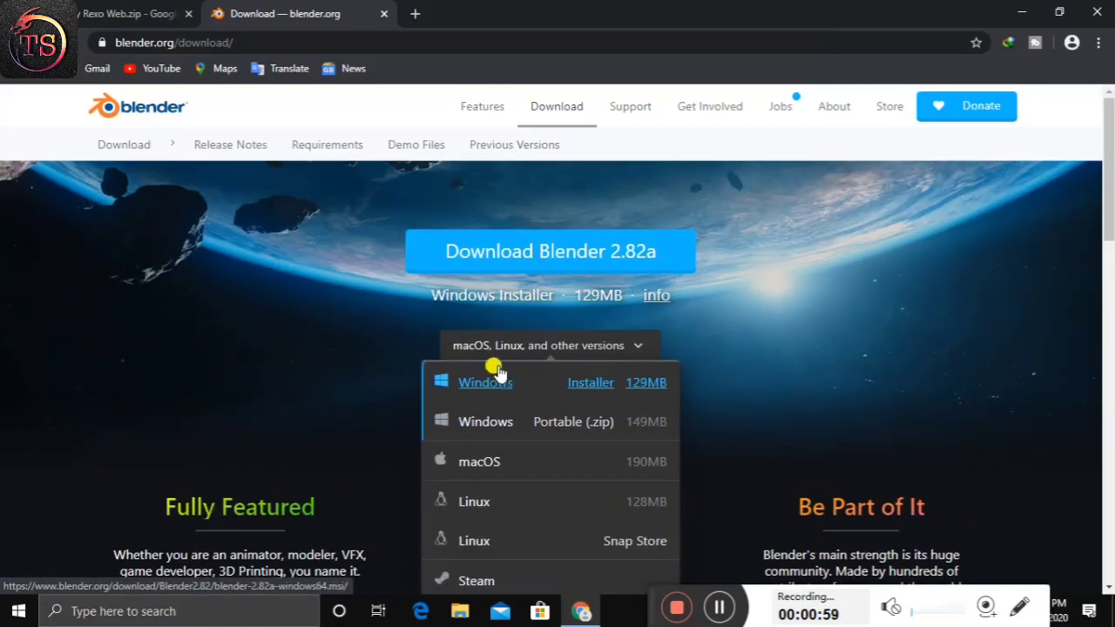
pyautogui.click(833, 261)
pyautogui.click(602, 269)
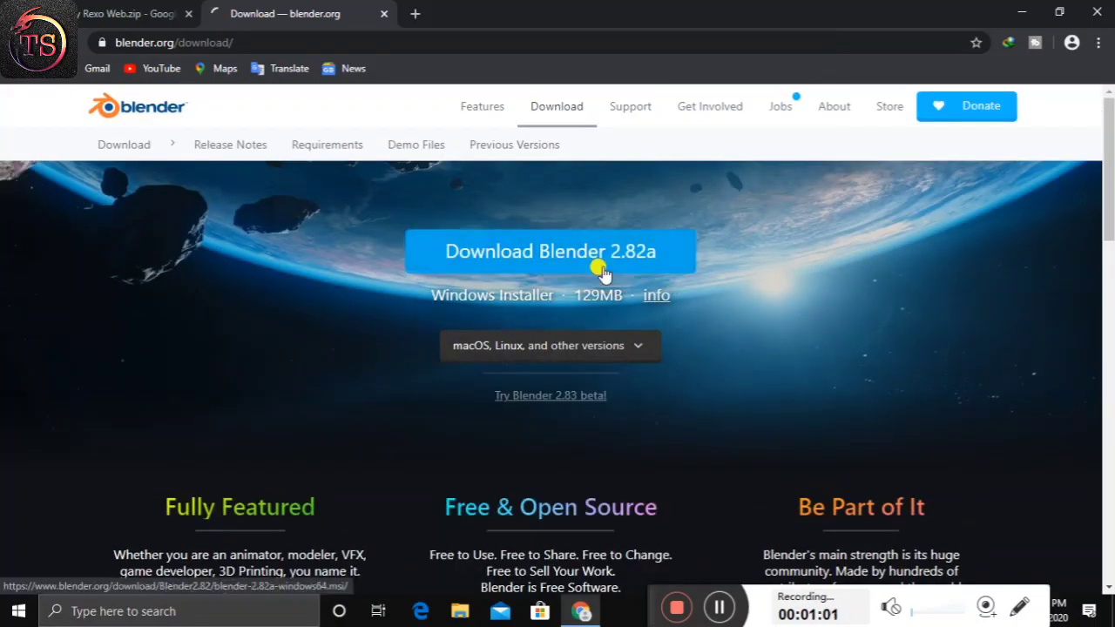
pyautogui.scroll(-4, 567, 377)
pyautogui.scroll(3, 567, 376)
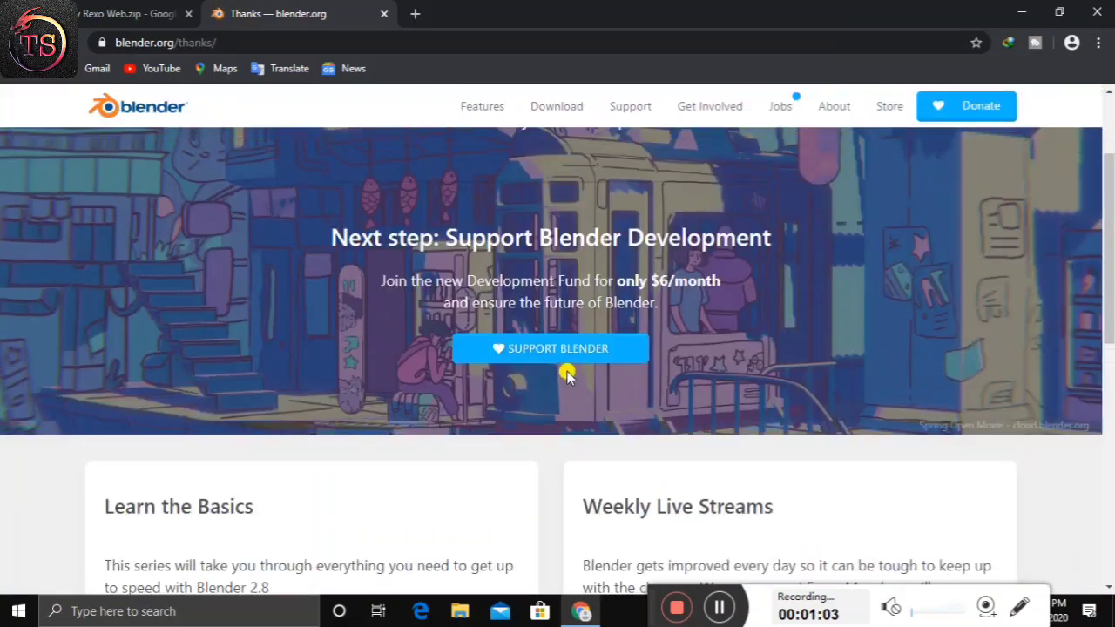
pyautogui.scroll(2, 567, 377)
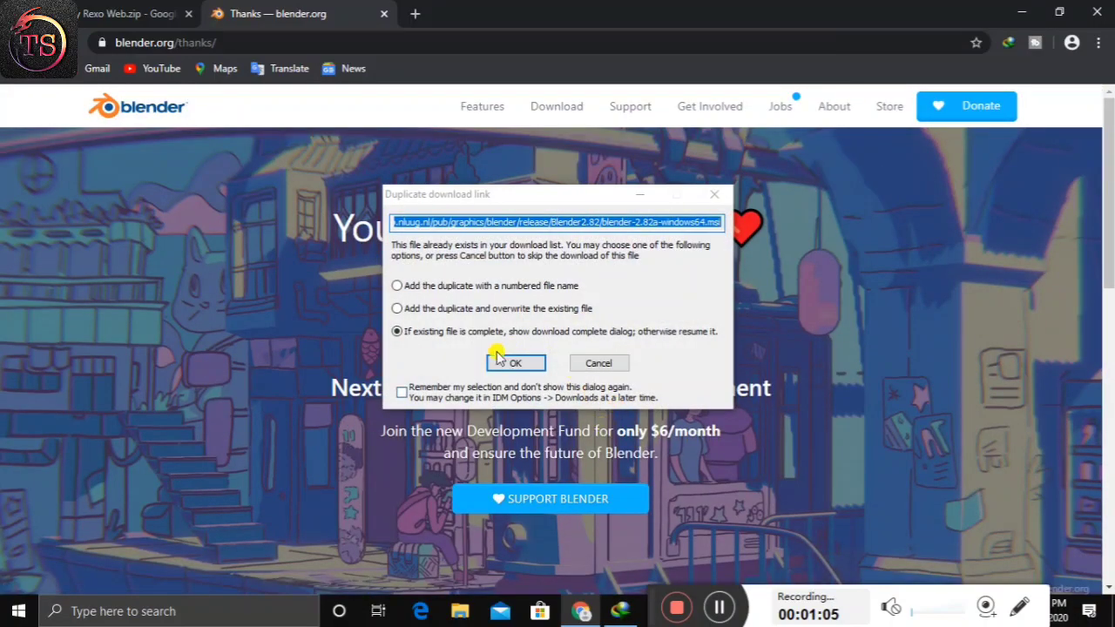
pyautogui.click(501, 359)
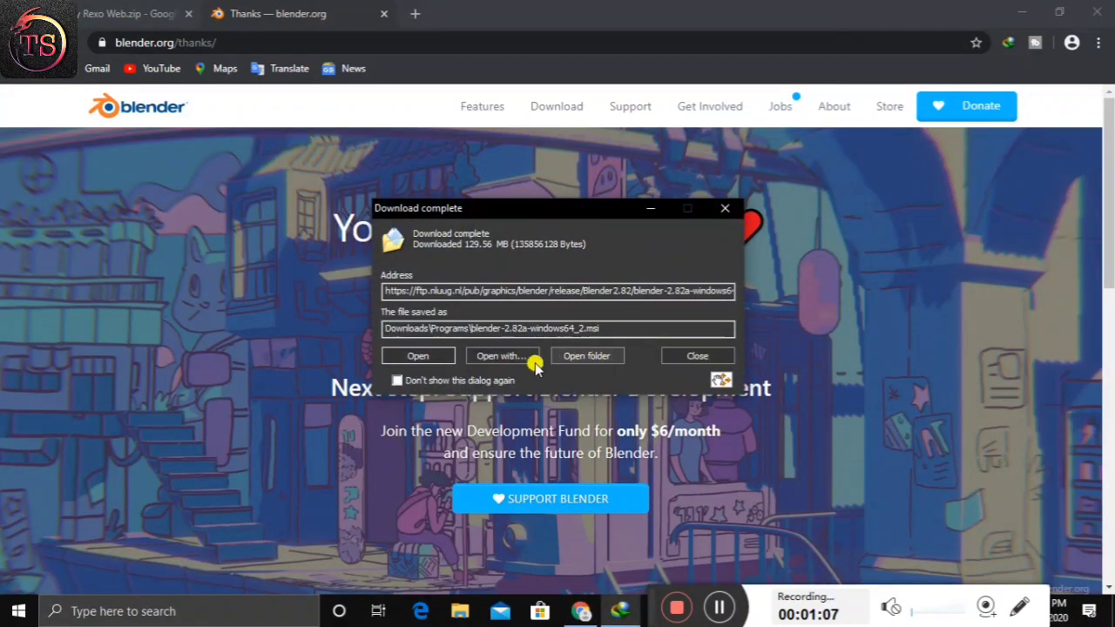
# Open the Programs folder and run blender-2.82a-windows64_2 past its welcome page
pyautogui.click(588, 357)
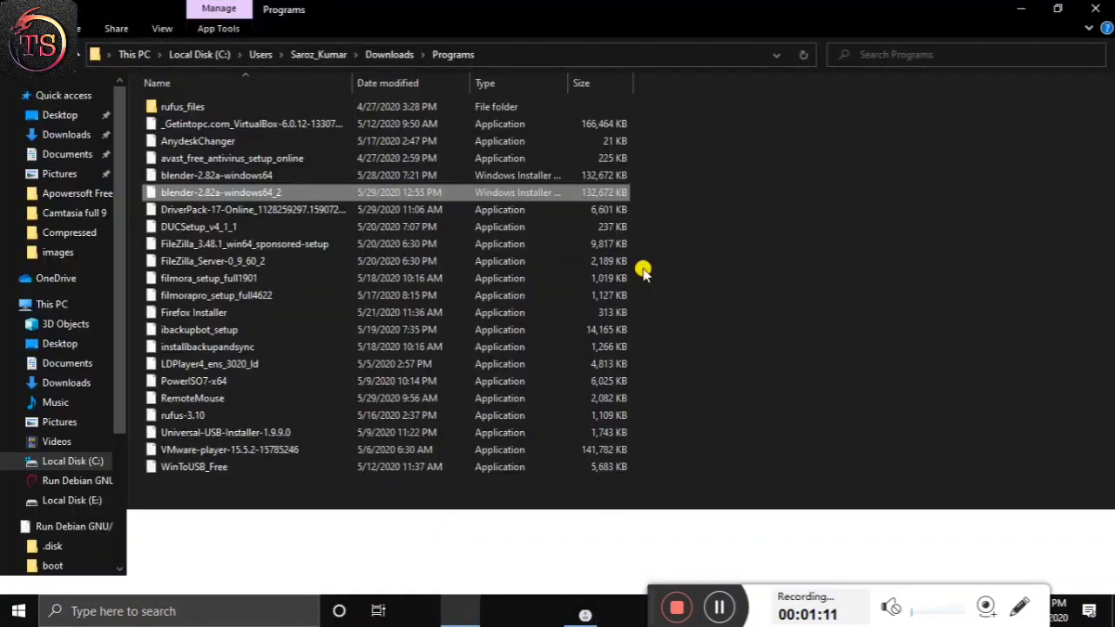
pyautogui.doubleClick(205, 193)
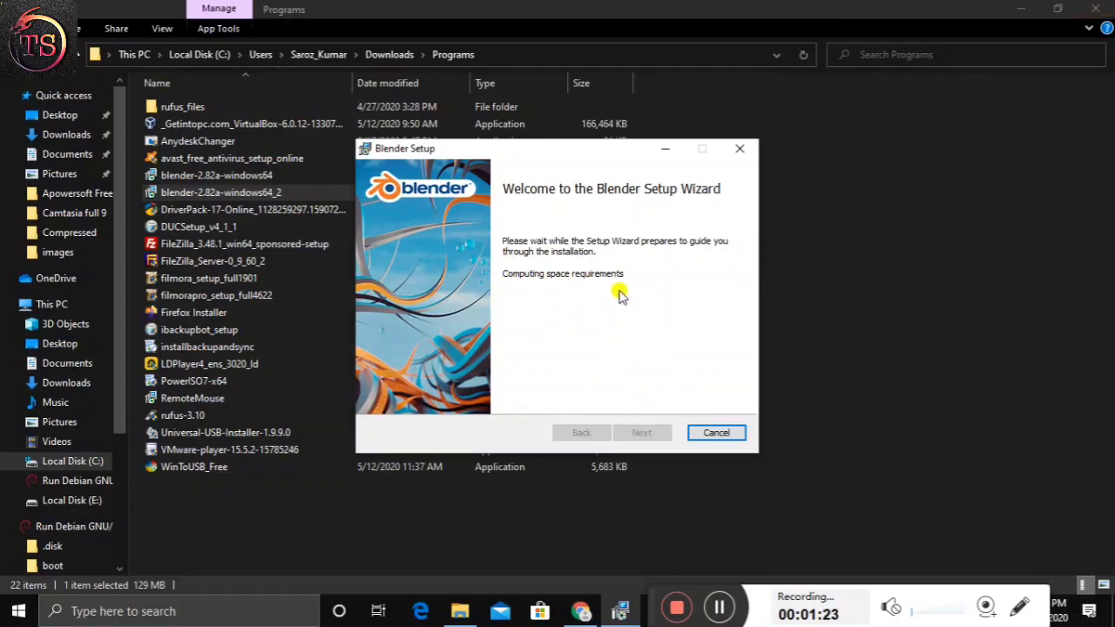
pyautogui.moveTo(519, 151); pyautogui.dragTo(667, 140)
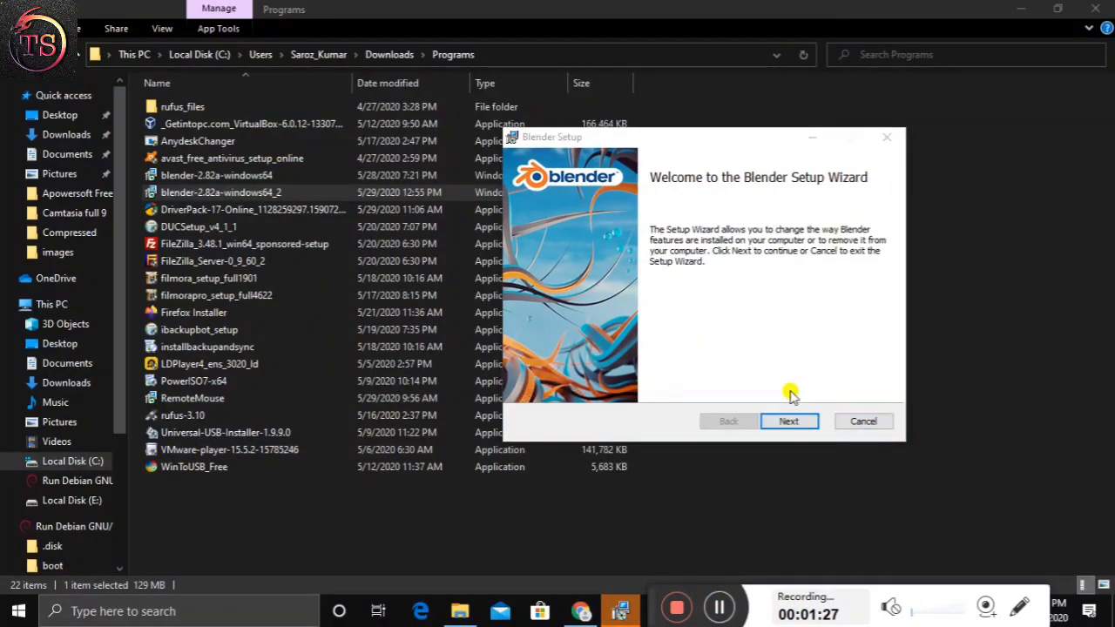
pyautogui.click(788, 420)
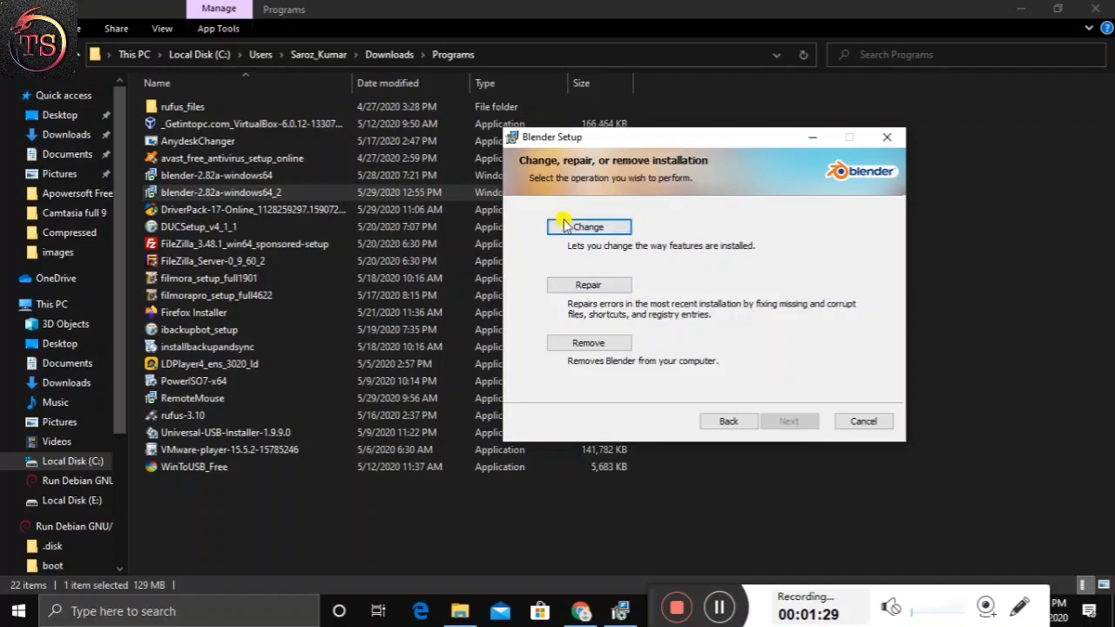
# Cancel and confirm quitting Blender Setup, finish the wizard, and close the Programs folder
pyautogui.moveTo(551, 140); pyautogui.dragTo(596, 153)
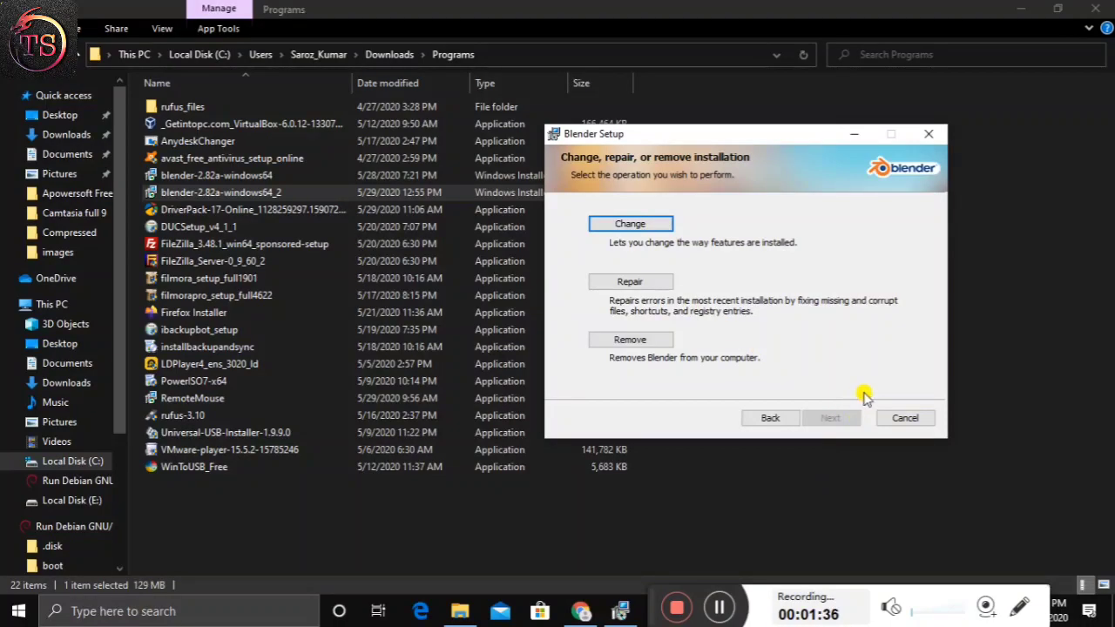
pyautogui.click(929, 134)
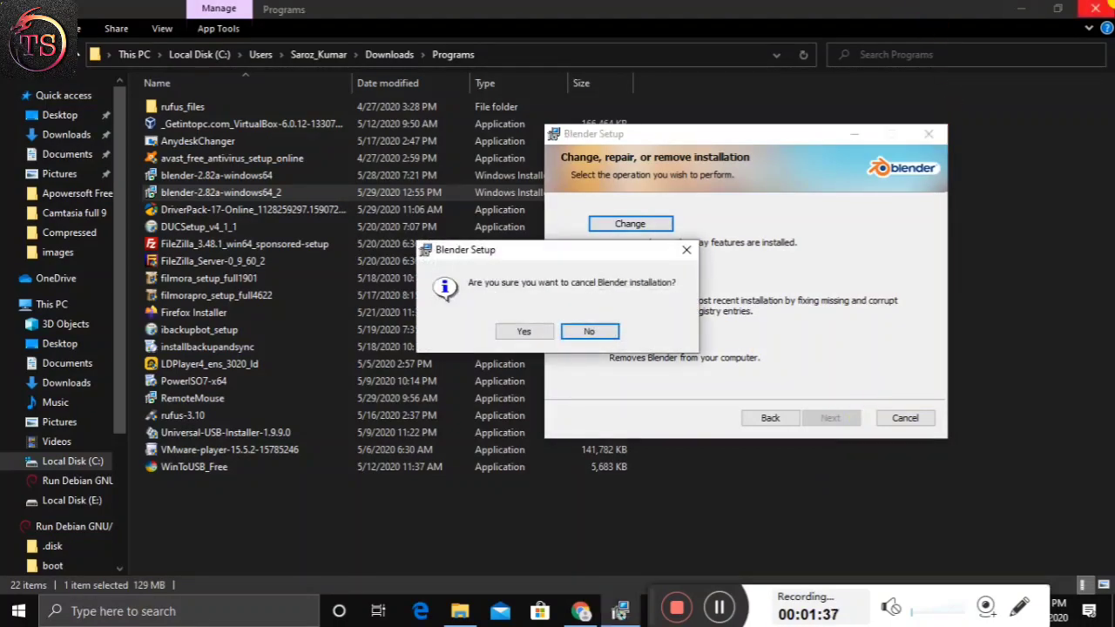
pyautogui.click(513, 330)
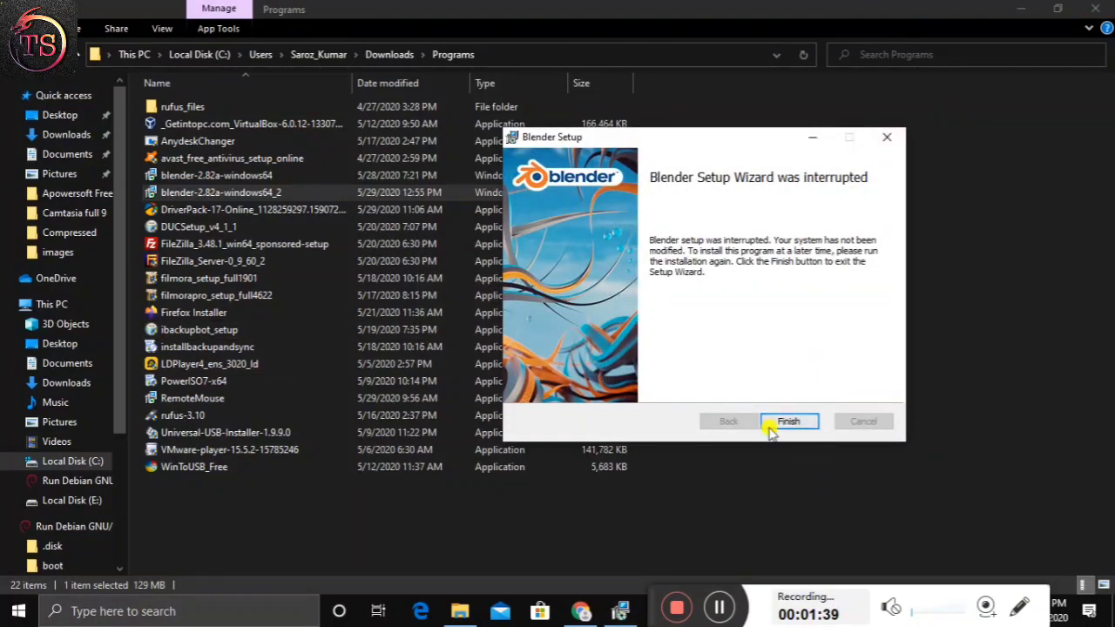
pyautogui.click(786, 421)
pyautogui.click(1094, 9)
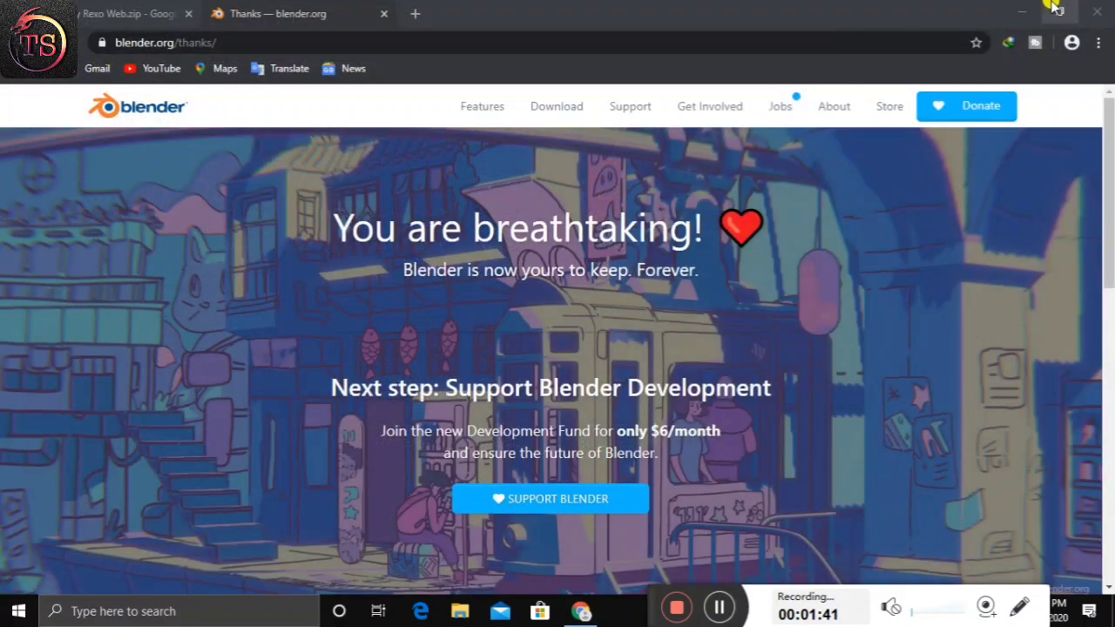
# Minimize Chrome, refresh the desktop, launch Blender and dismiss the OpenGL 3.3 graphics error
pyautogui.click(1019, 12)
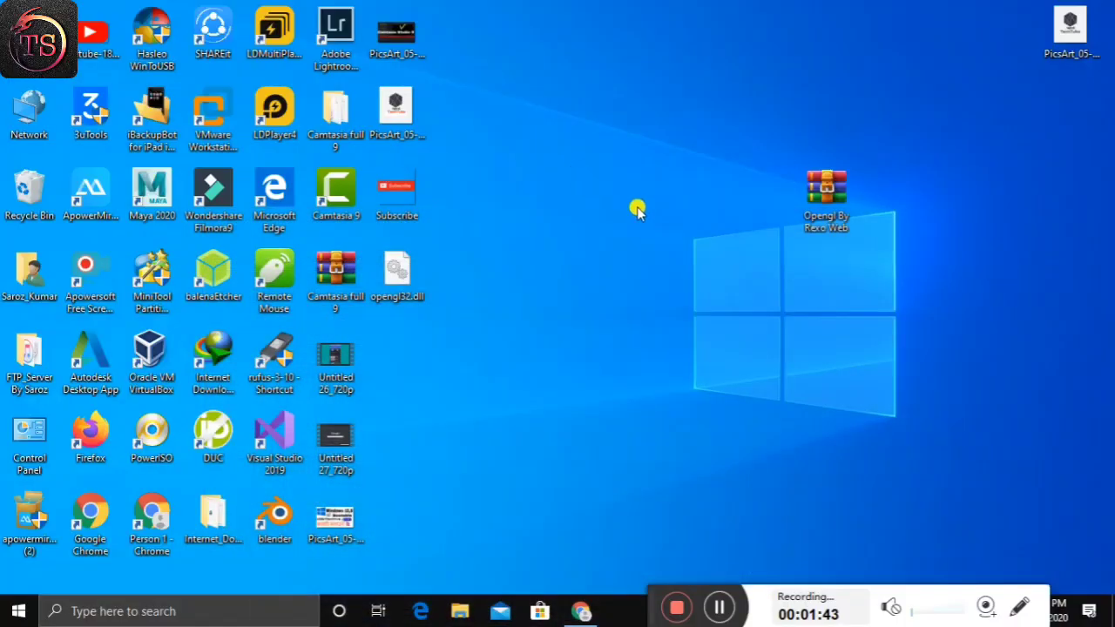
pyautogui.rightClick(637, 211)
pyautogui.click(642, 218)
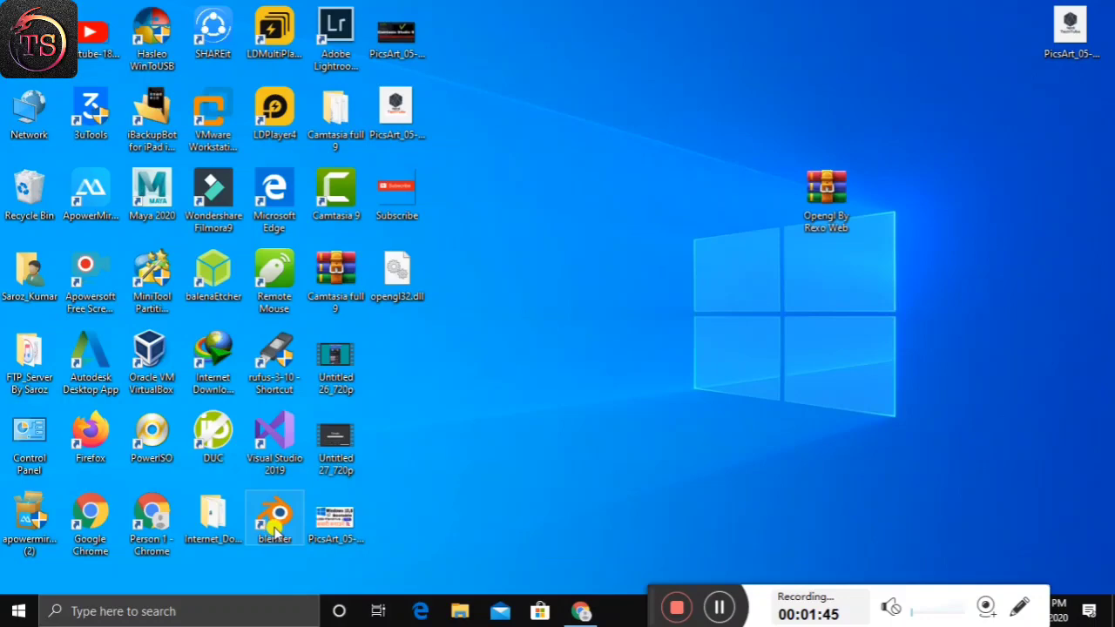
pyautogui.doubleClick(272, 525)
pyautogui.moveTo(479, 249); pyautogui.dragTo(622, 252)
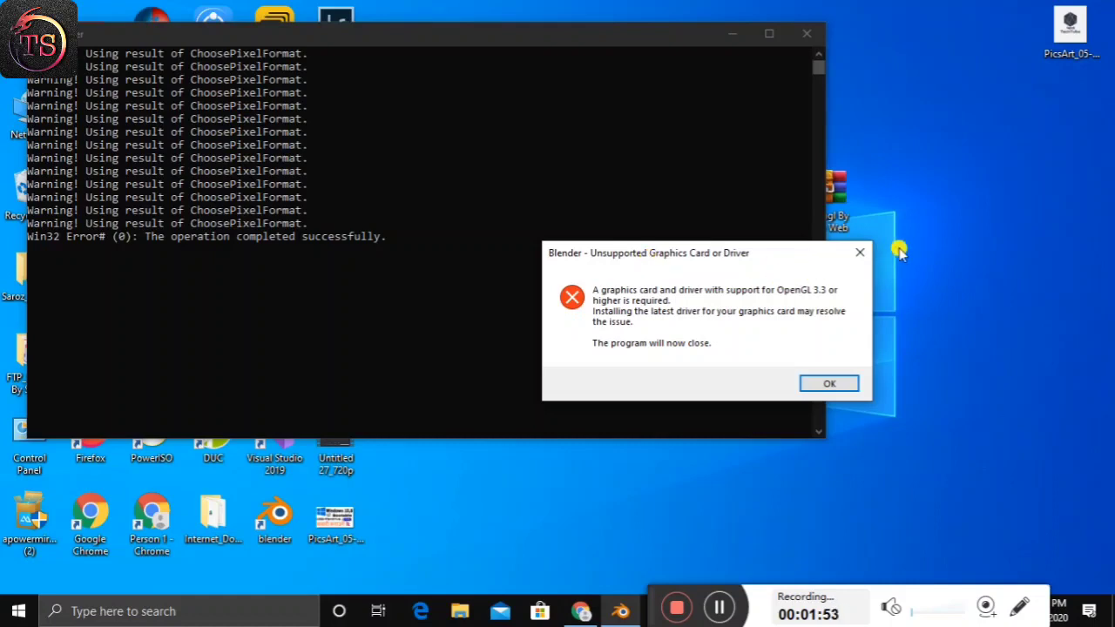
pyautogui.click(860, 253)
pyautogui.rightClick(639, 186)
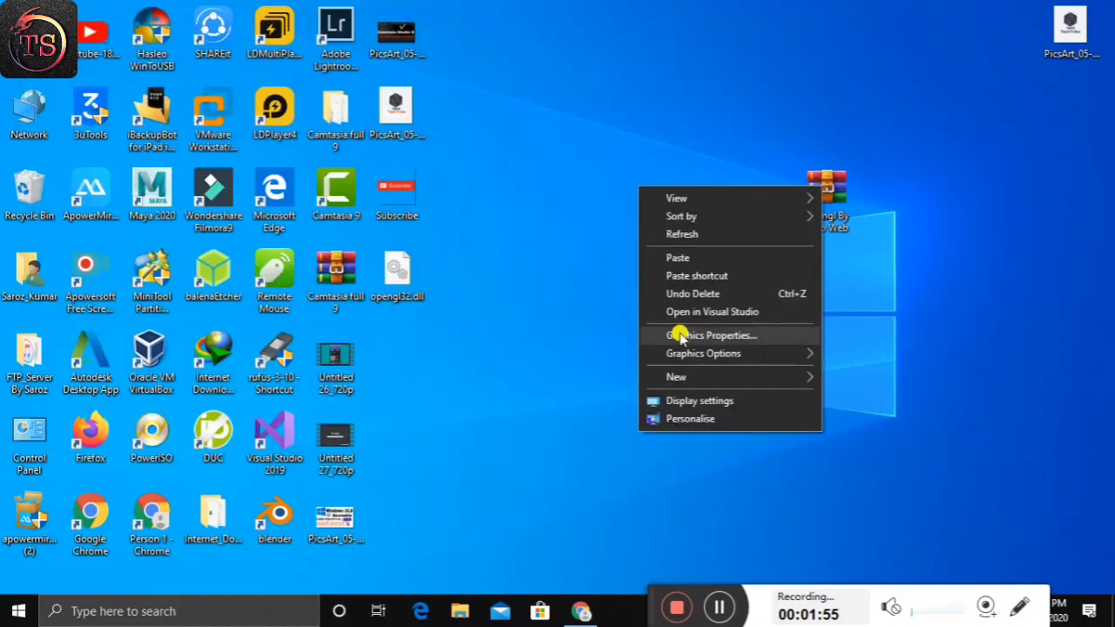
pyautogui.click(701, 400)
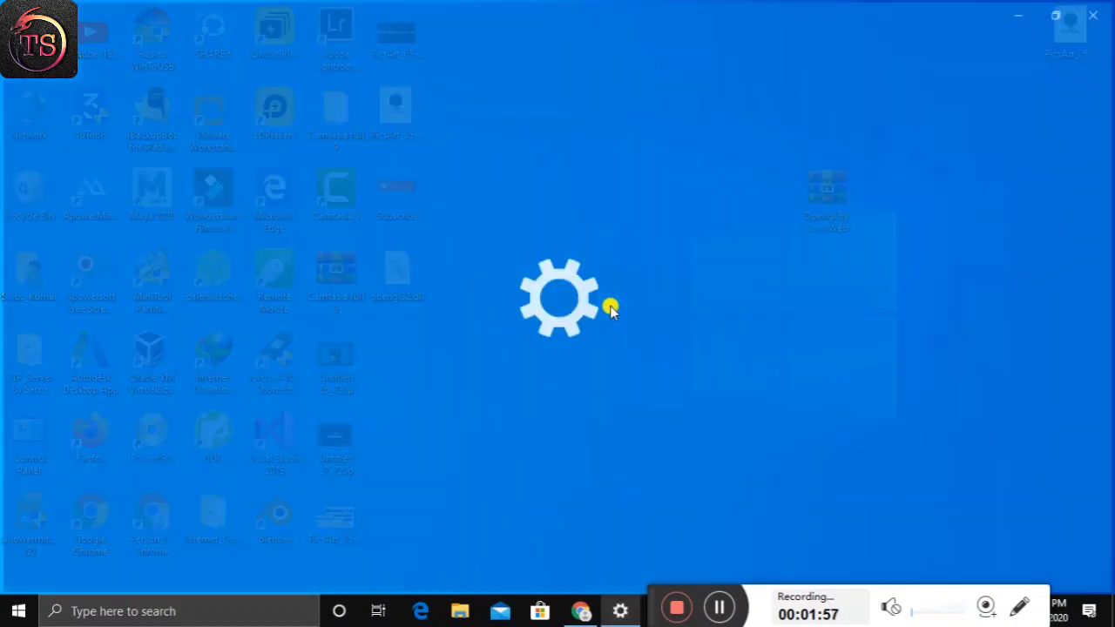
pyautogui.scroll(-2, 405, 370)
pyautogui.scroll(-2, 393, 355)
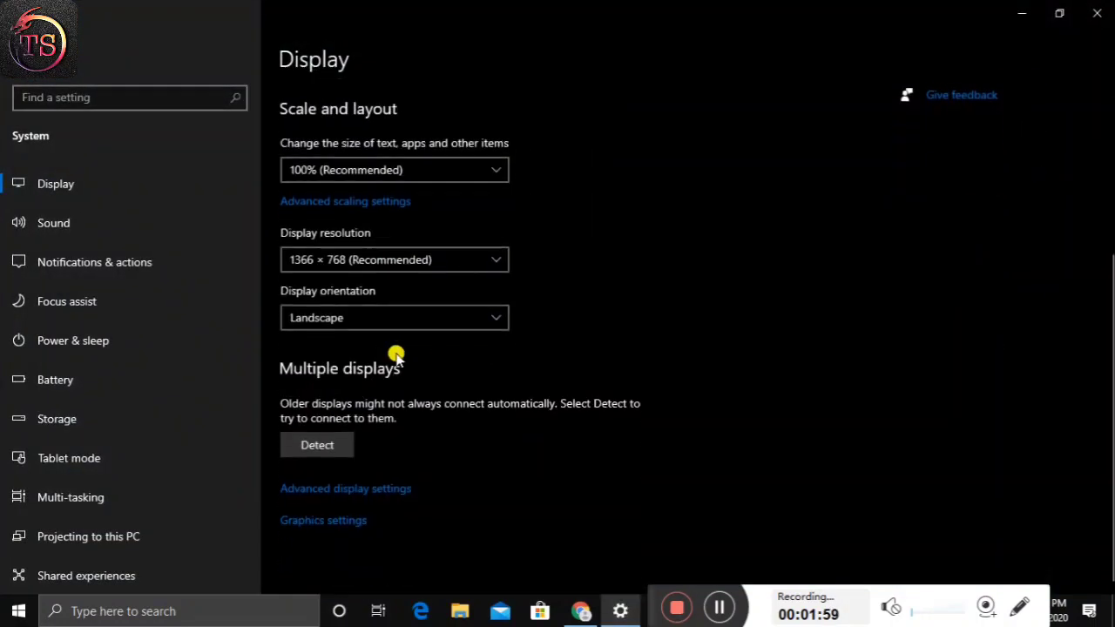
pyautogui.click(336, 489)
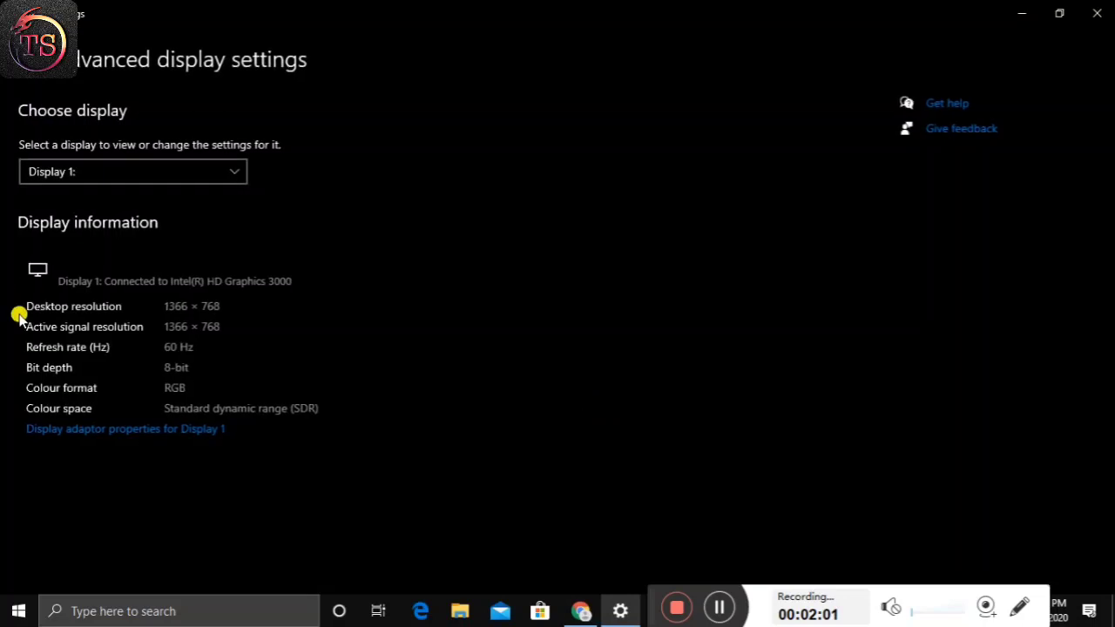
pyautogui.click(108, 431)
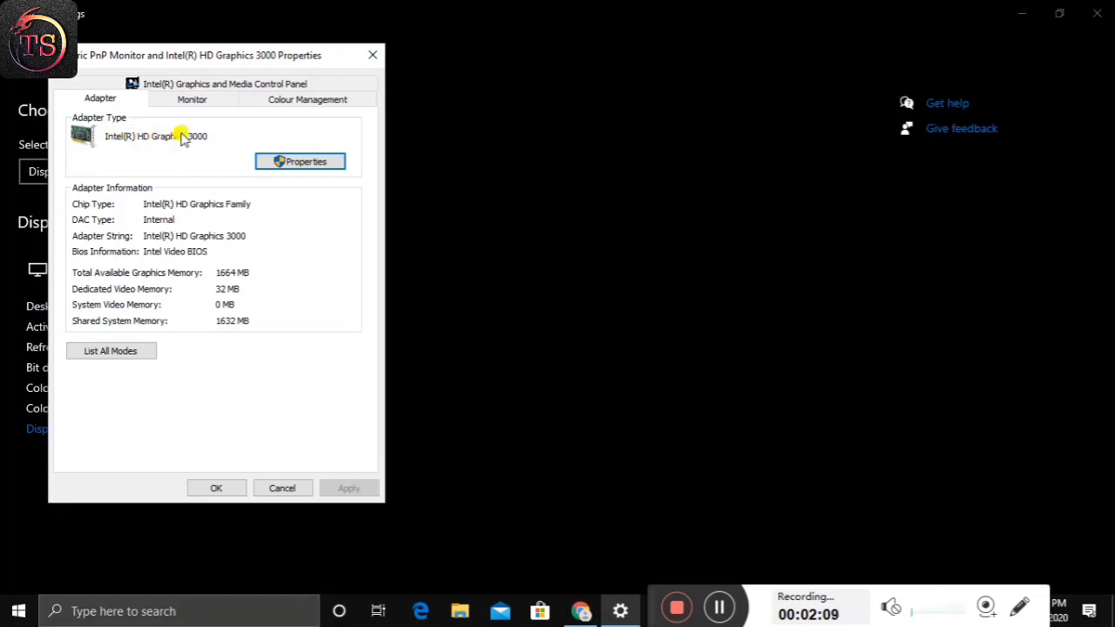
pyautogui.click(372, 55)
pyautogui.click(1096, 12)
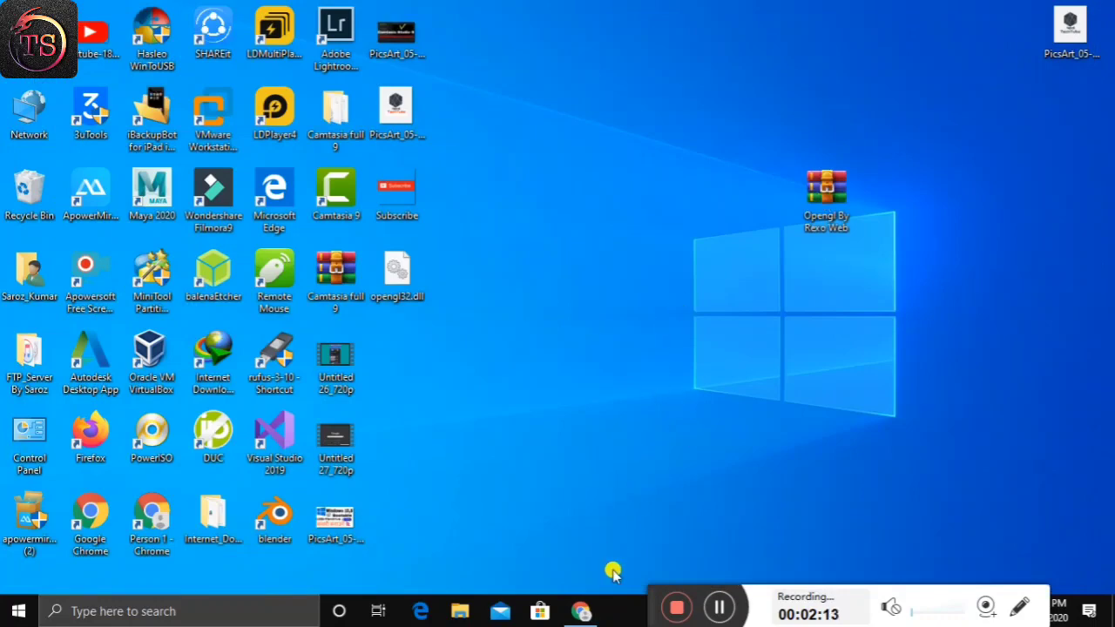
# Delete the old opengl32.dll and extract the Opengl By Rexo Web archive onto the desktop
pyautogui.moveTo(829, 207); pyautogui.dragTo(775, 210)
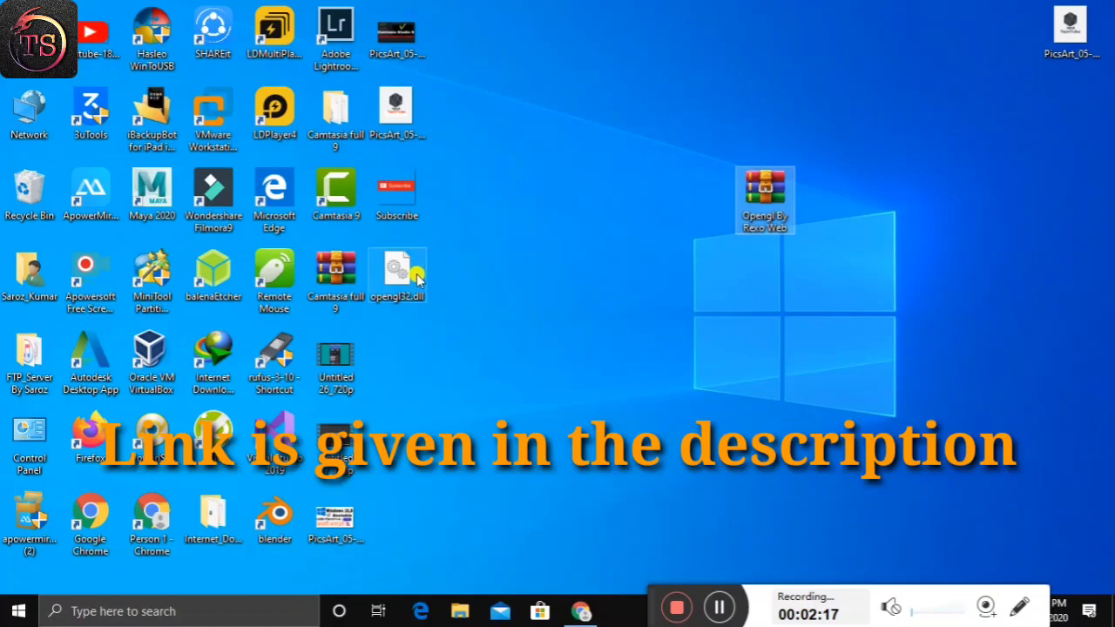
pyautogui.press('Delete')
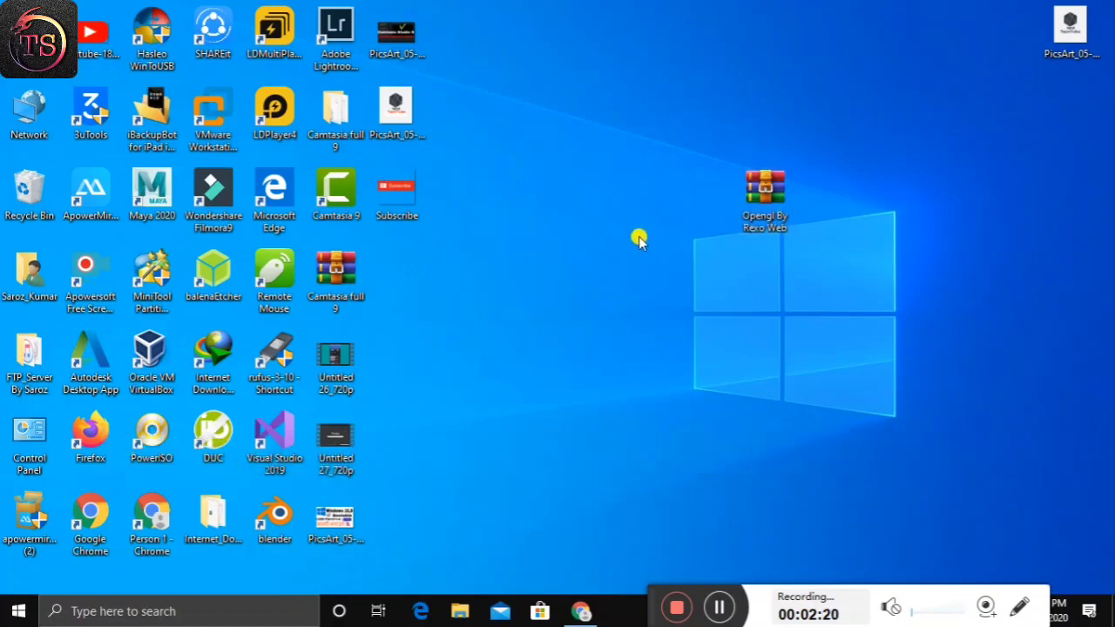
pyautogui.moveTo(749, 190); pyautogui.dragTo(808, 190)
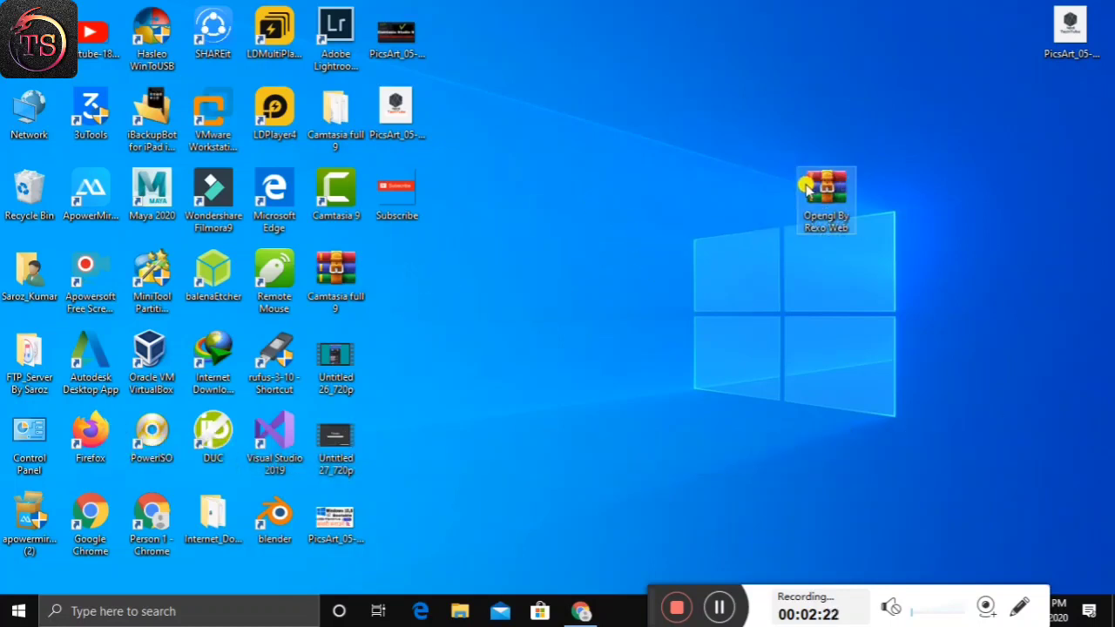
pyautogui.rightClick(839, 182)
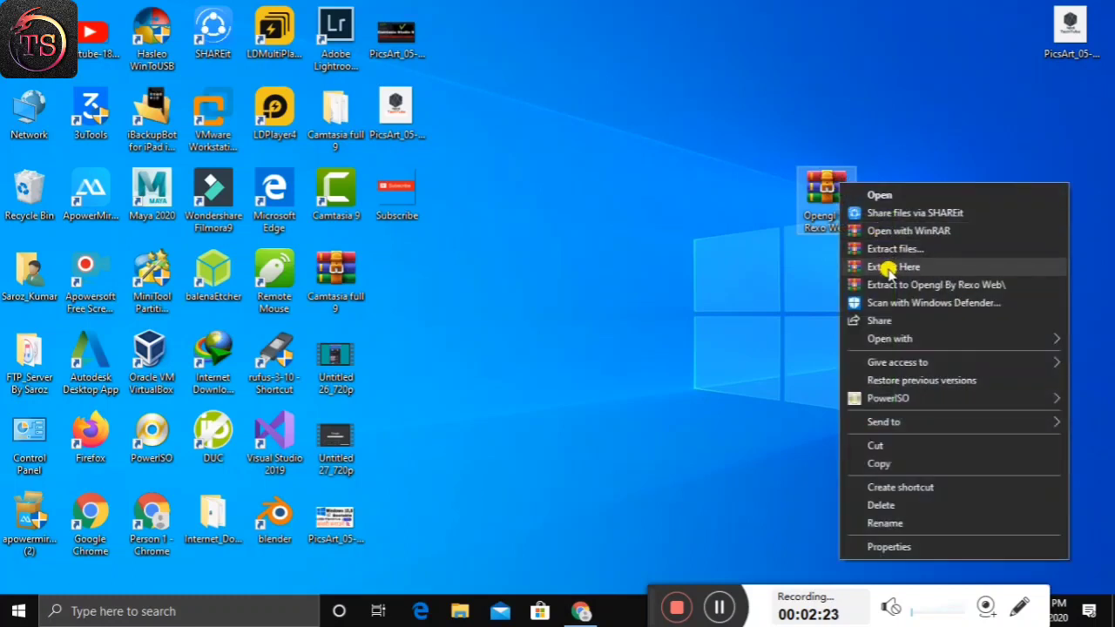
pyautogui.click(897, 270)
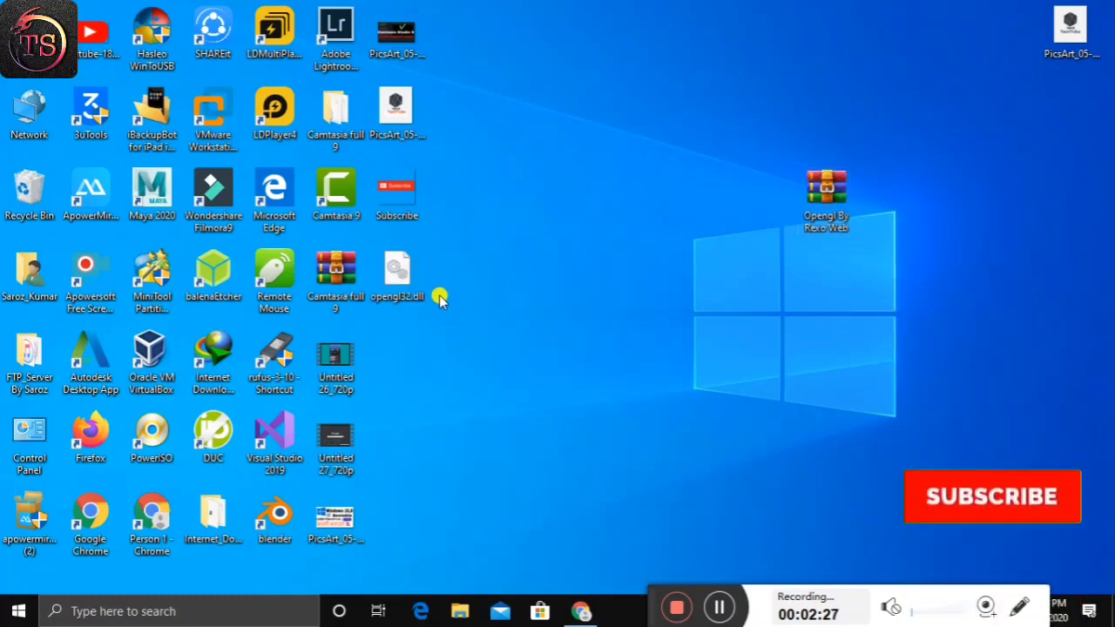
# Place the extracted opengl32.dll beside the archive and refresh the desktop
pyautogui.moveTo(409, 283)
pyautogui.mouseDown()
pyautogui.moveTo(581, 270)
pyautogui.moveTo(698, 190)
pyautogui.mouseUp()
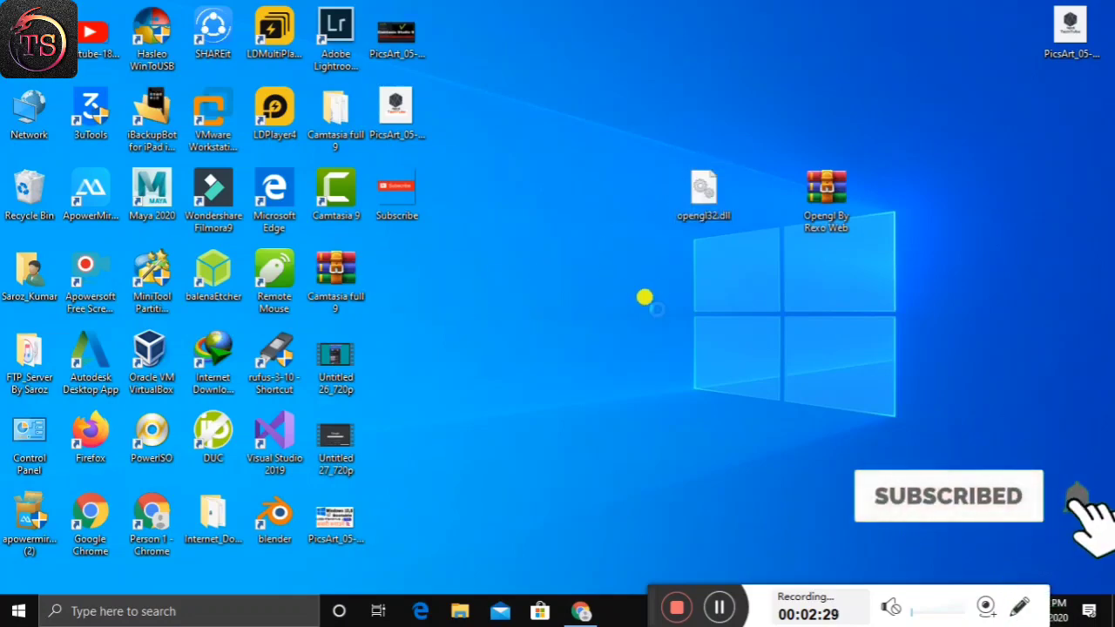
pyautogui.rightClick(654, 303)
pyautogui.click(688, 352)
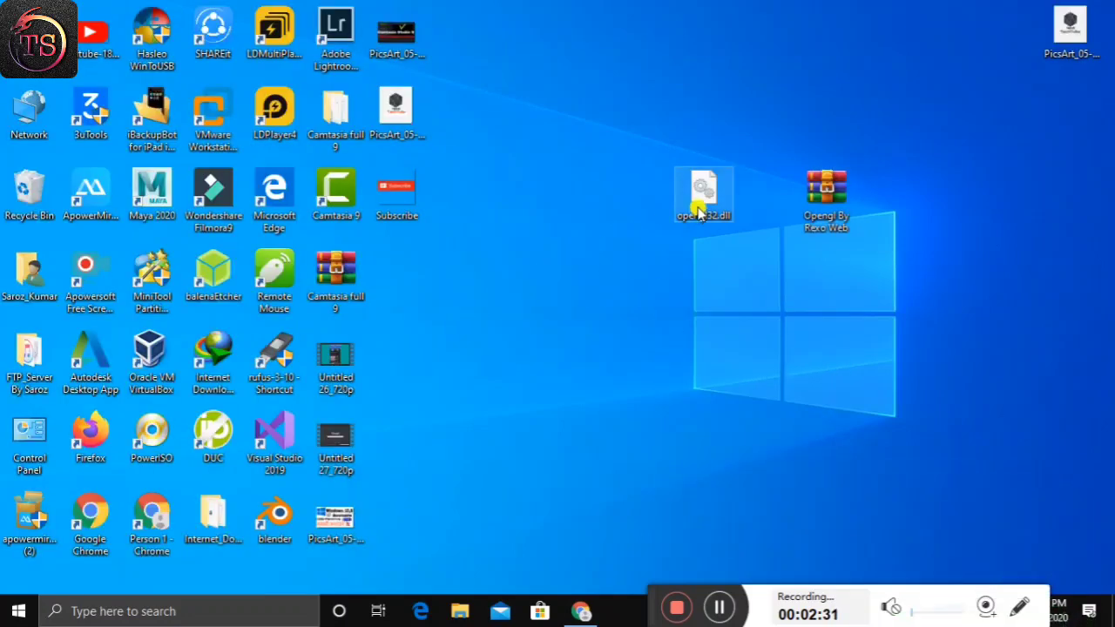
# Copy opengl32.dll into Blender's file location, granting admin permission, then close that window
pyautogui.rightClick(696, 477)
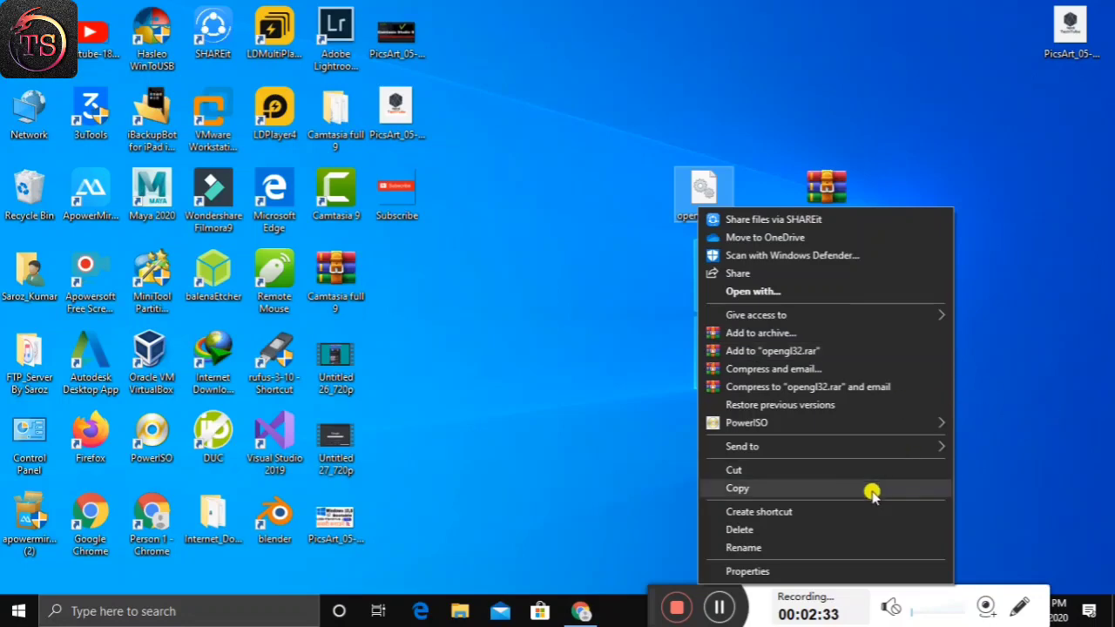
pyautogui.click(832, 489)
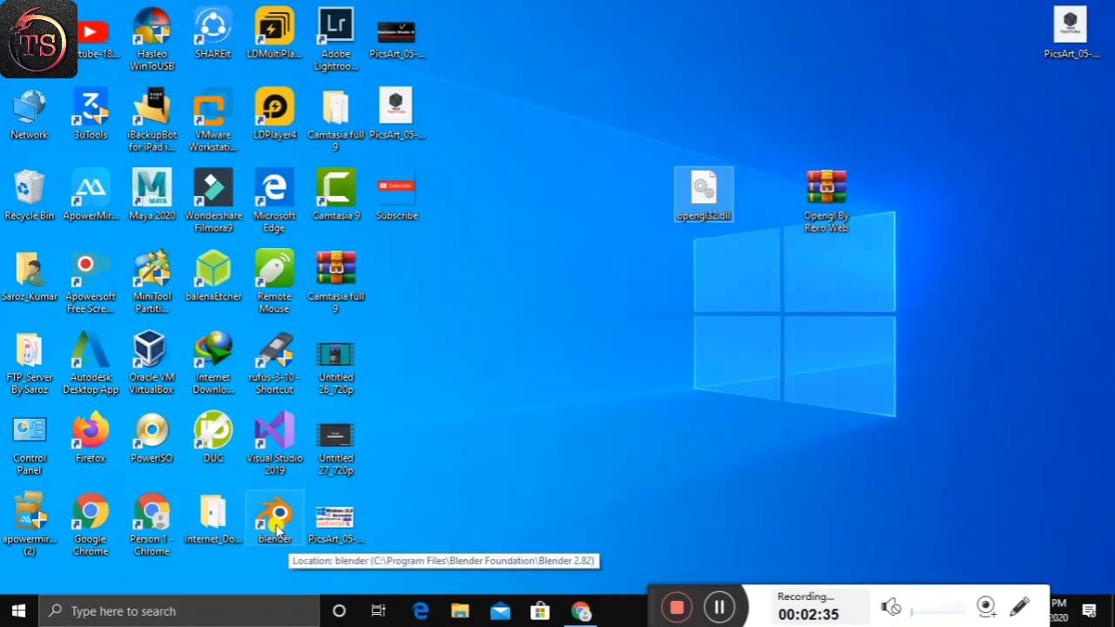
pyautogui.rightClick(276, 528)
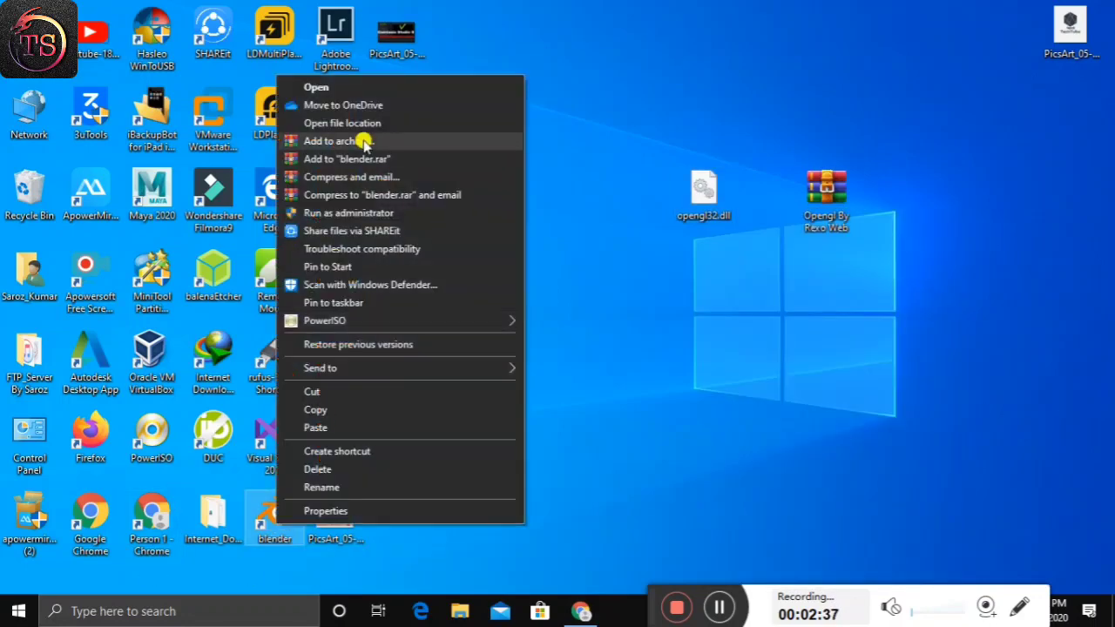
pyautogui.click(335, 124)
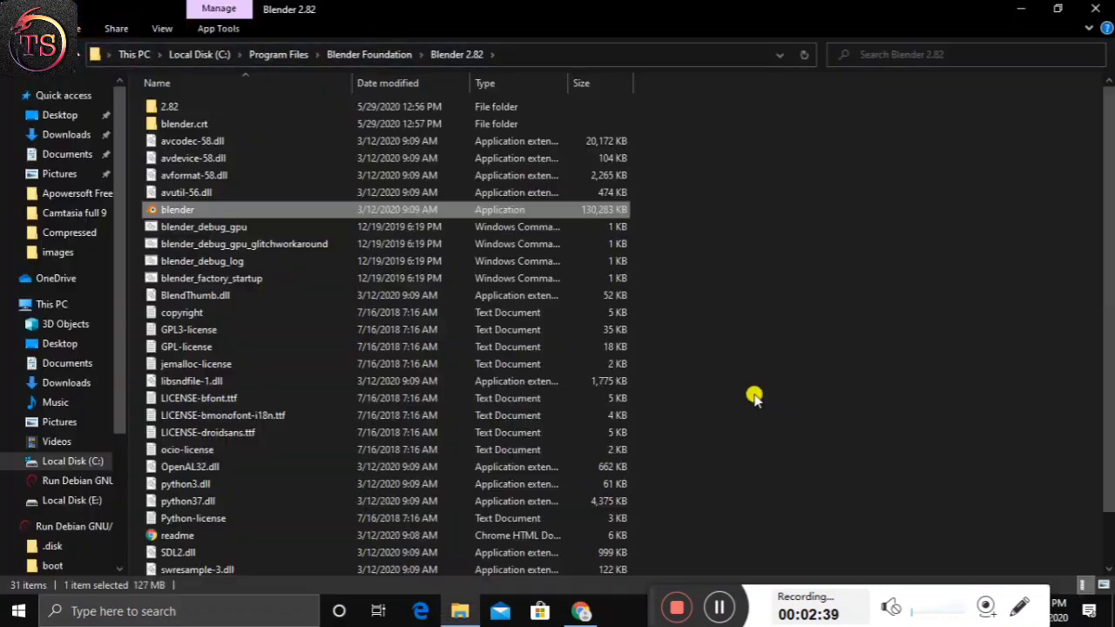
pyautogui.rightClick(770, 187)
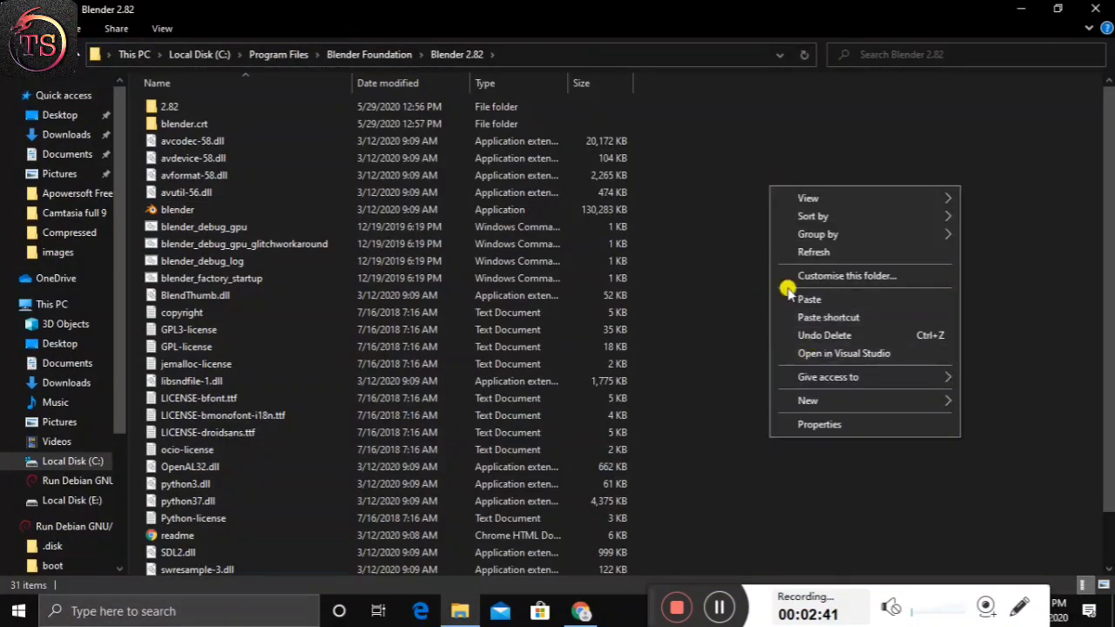
pyautogui.click(778, 298)
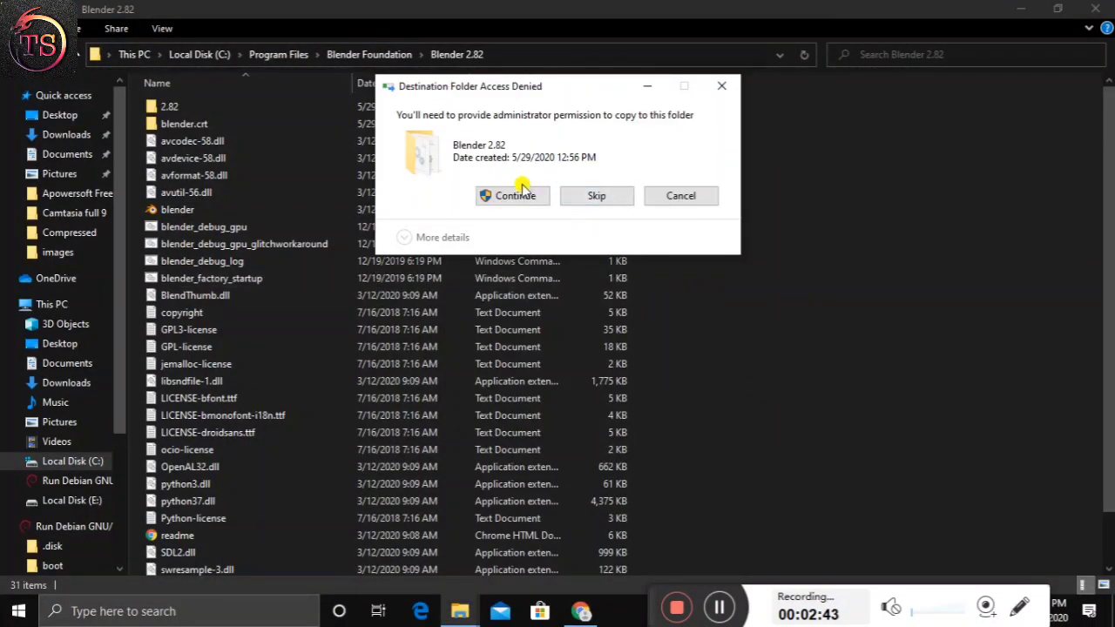
pyautogui.click(517, 194)
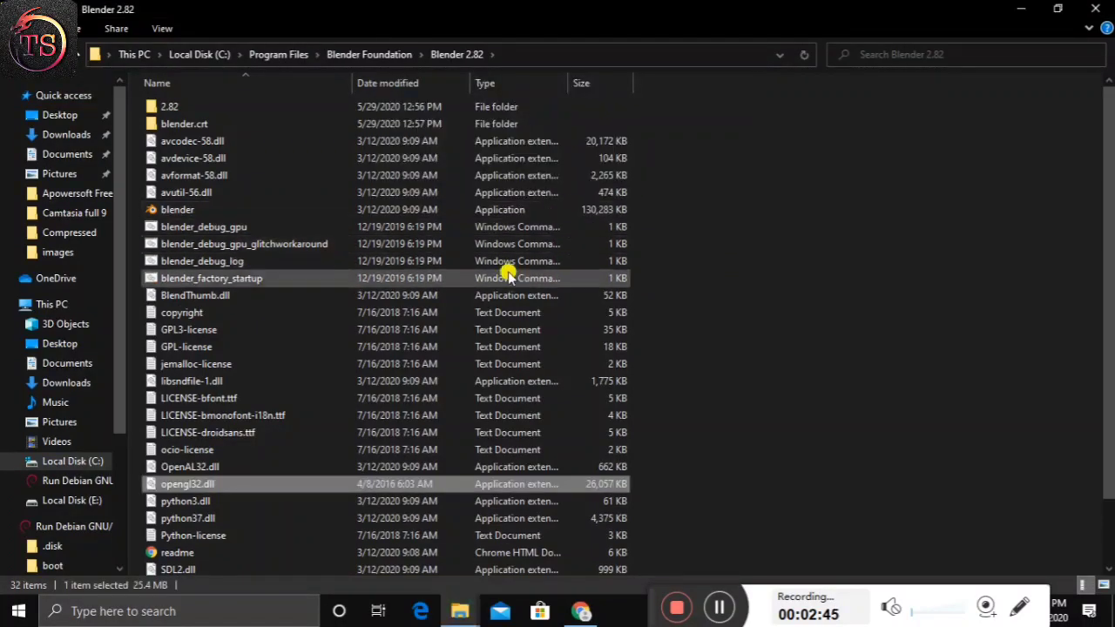
pyautogui.click(1094, 9)
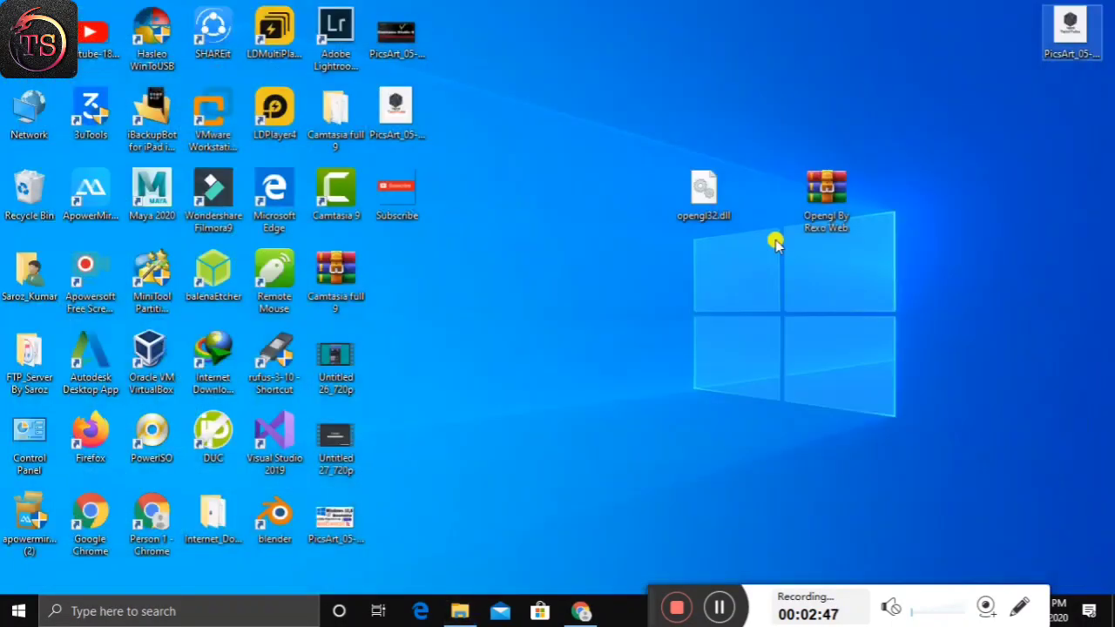
# Refresh the desktop and launch Blender from its desktop shortcut
pyautogui.rightClick(642, 150)
pyautogui.click(659, 189)
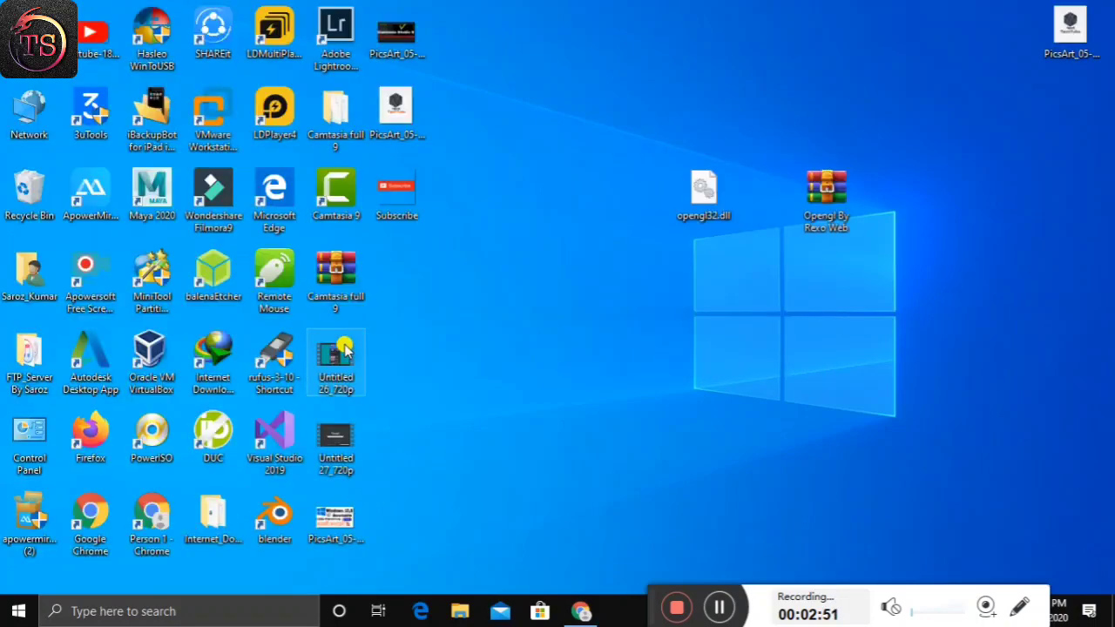
pyautogui.doubleClick(274, 515)
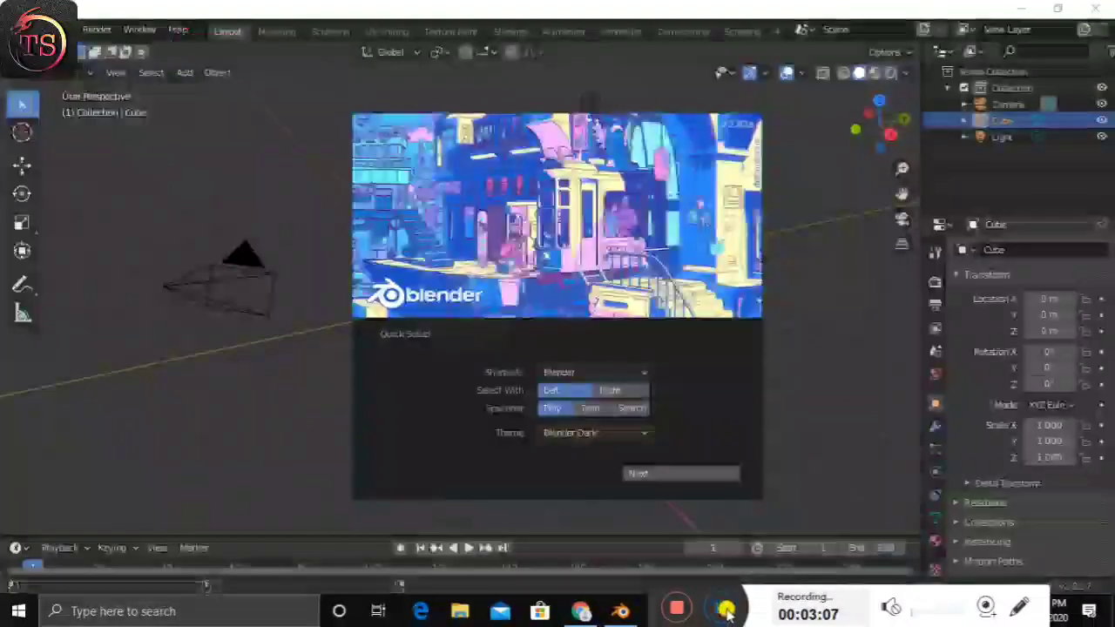
# Switch the theme to Blender Light and back to Blender Dark, accept Quick Setup, close the splash
pyautogui.click(622, 438)
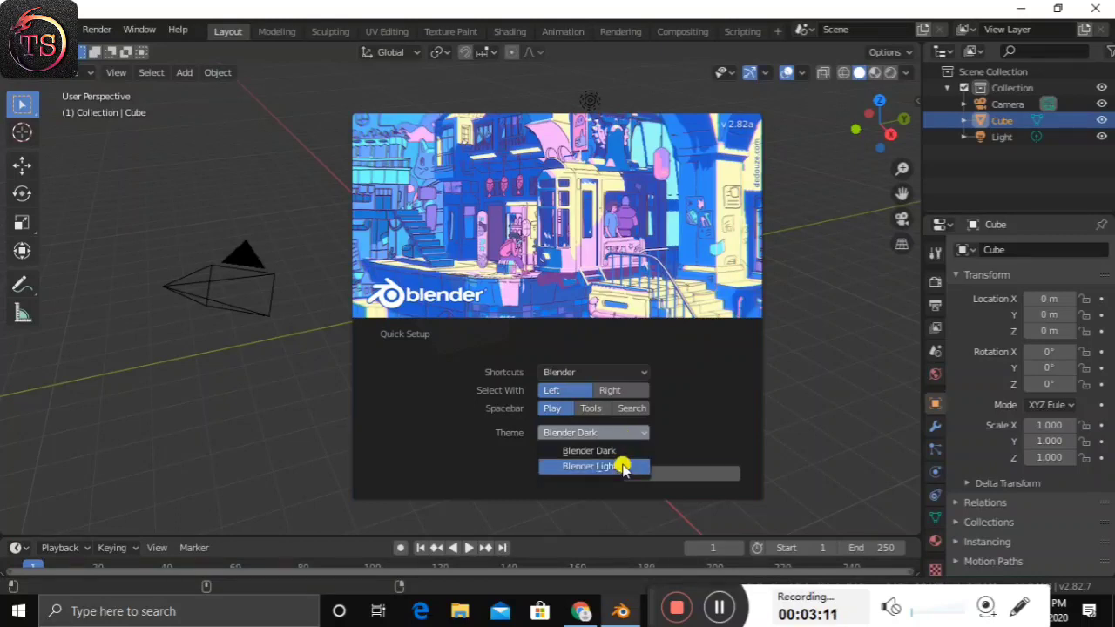
pyautogui.click(590, 465)
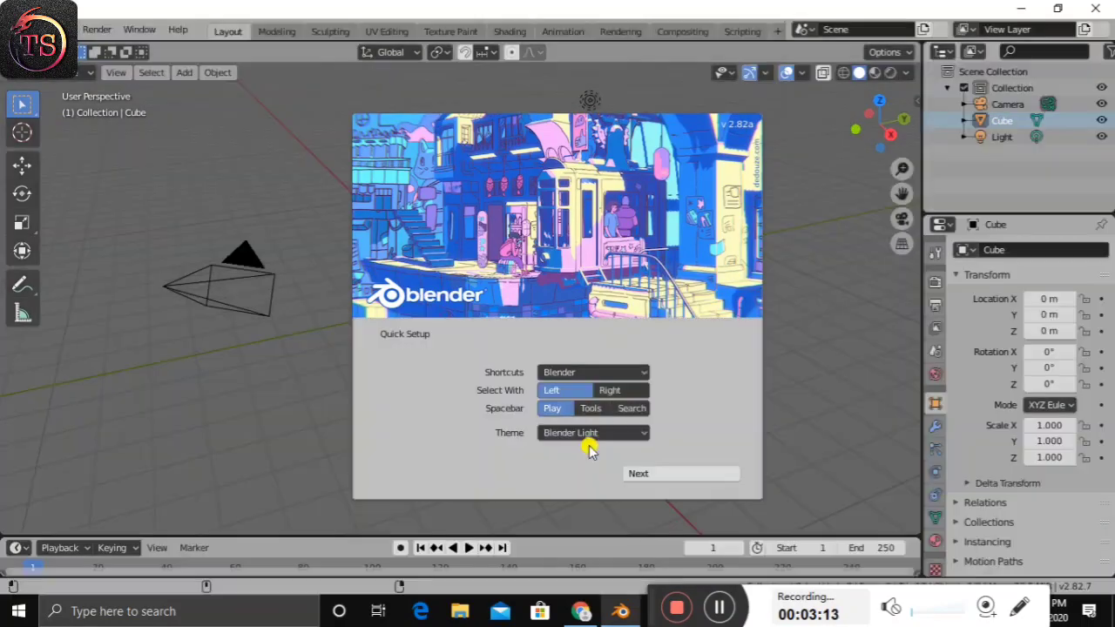
pyautogui.click(593, 435)
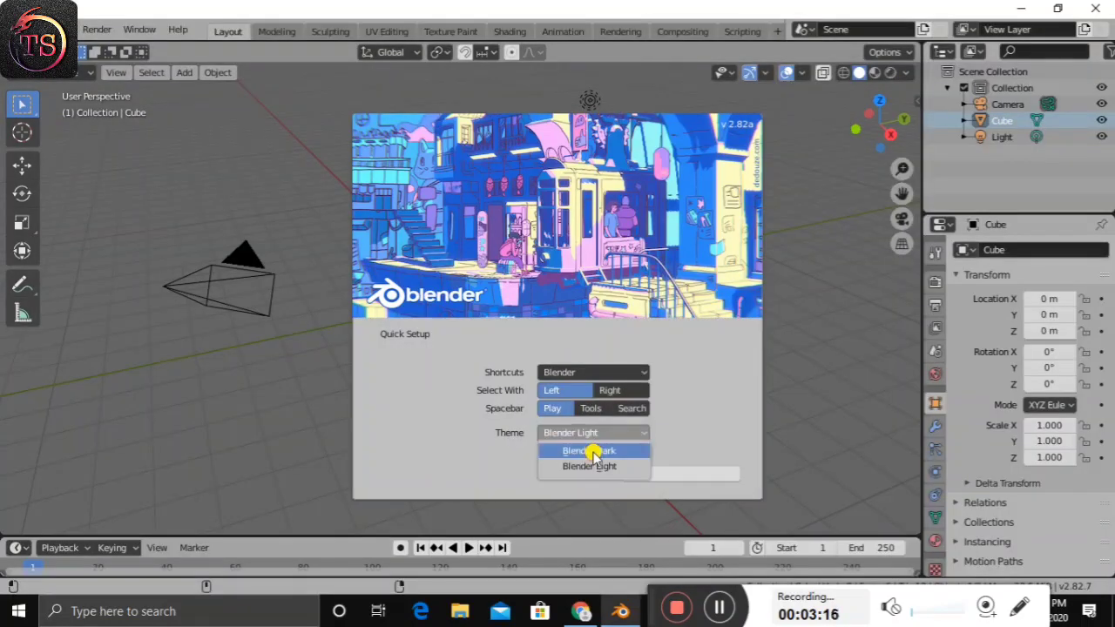
pyautogui.click(591, 451)
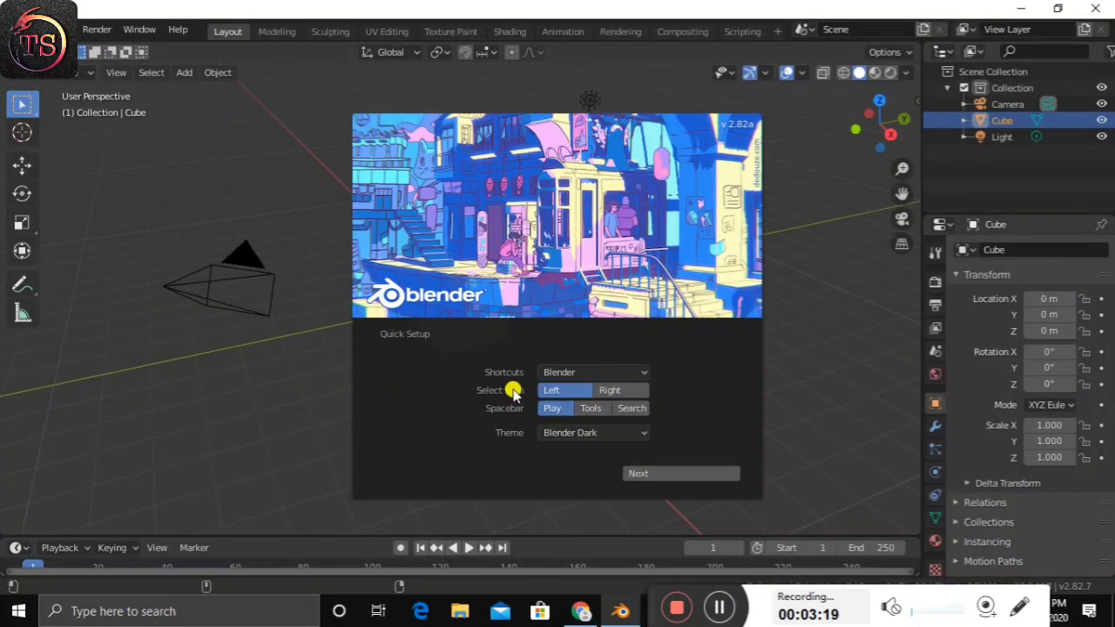
pyautogui.click(659, 475)
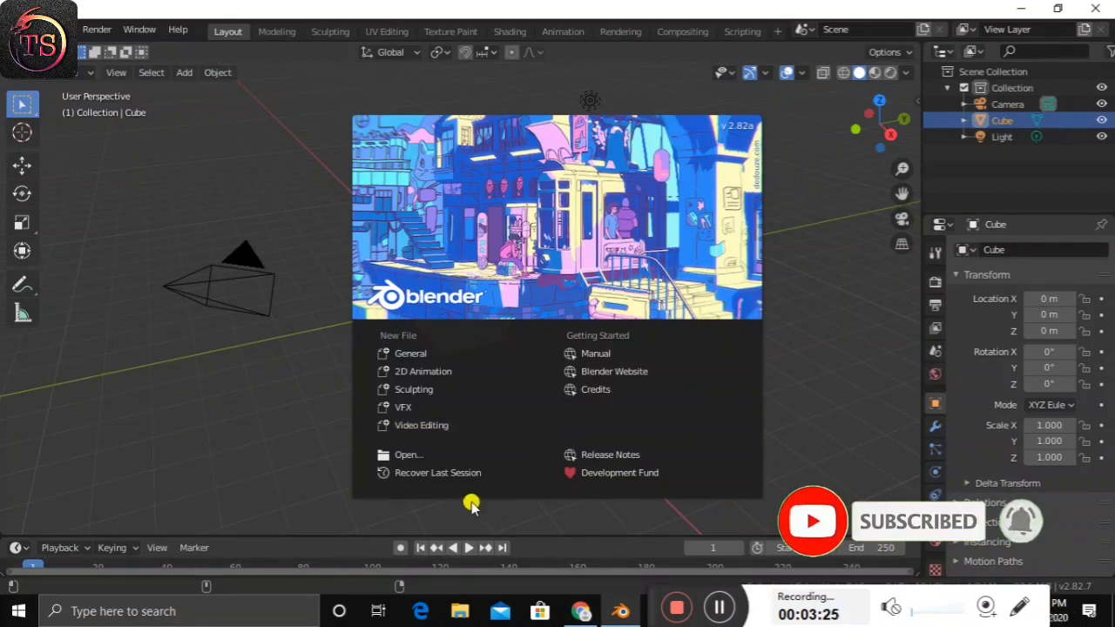
pyautogui.click(583, 106)
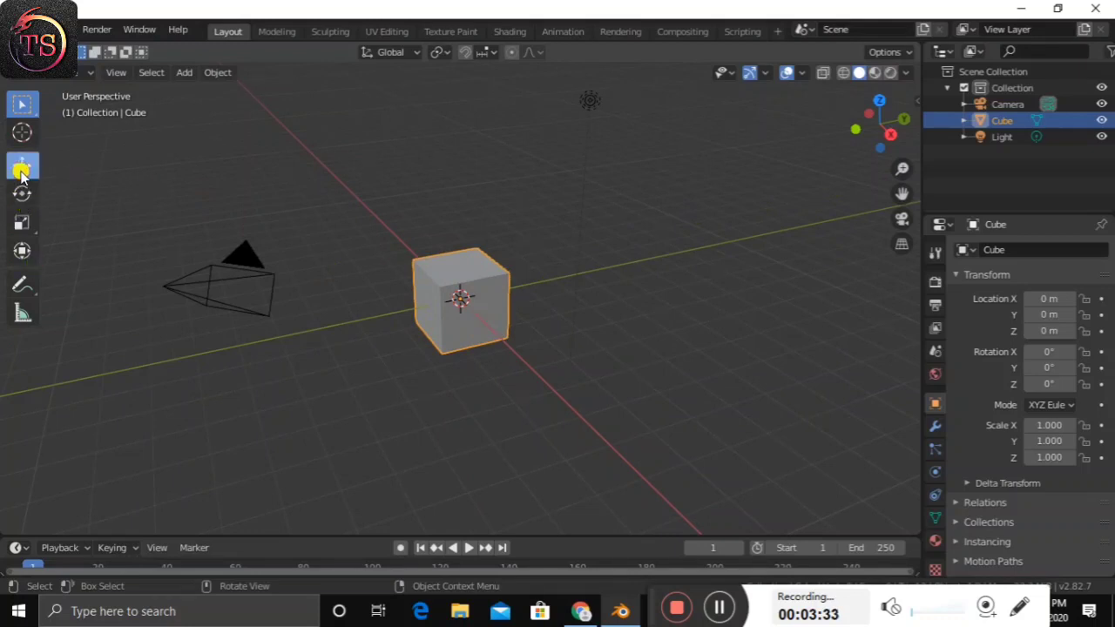
# With the Move tool active, select all objects, apply their Location transform, then deselect all
pyautogui.click(22, 171)
pyautogui.moveTo(562, 310); pyautogui.dragTo(501, 258)
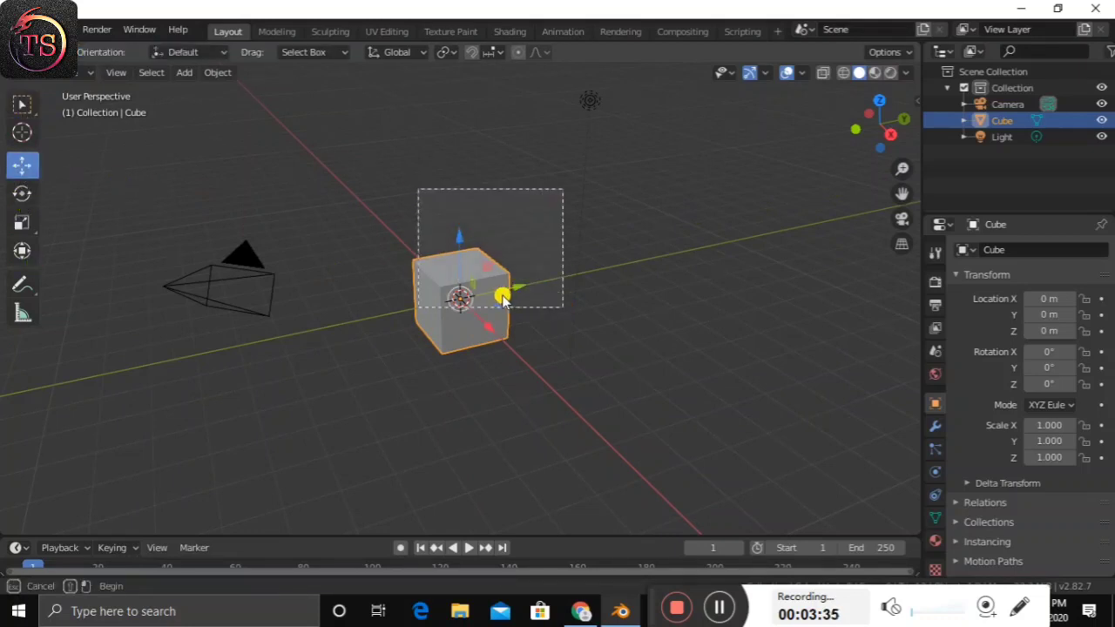
pyautogui.scroll(2, 461, 305)
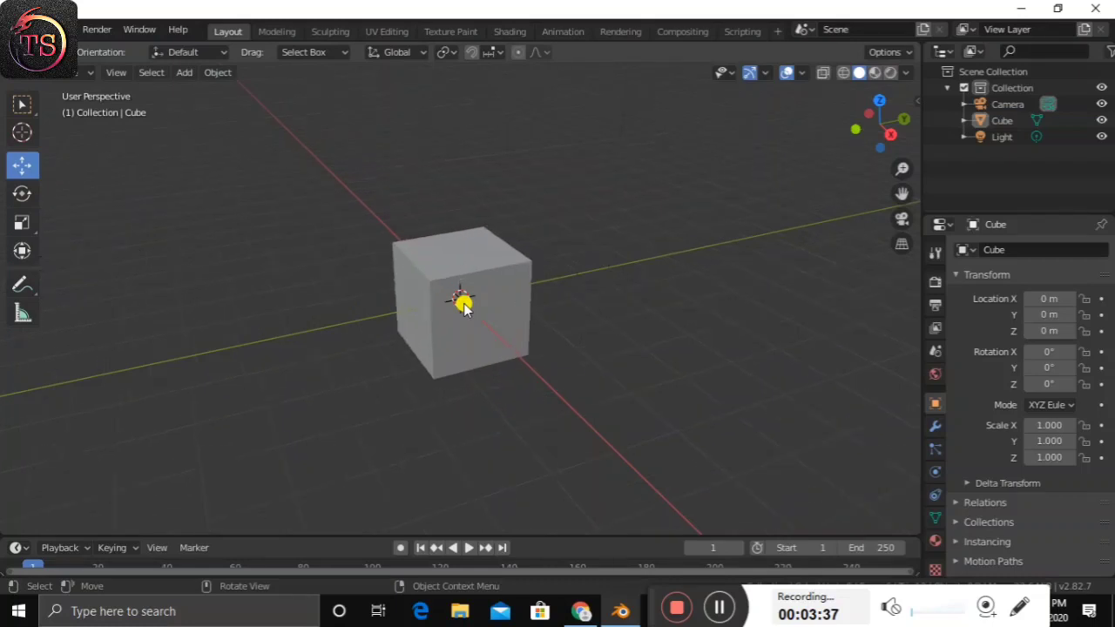
pyautogui.scroll(4, 462, 305)
pyautogui.scroll(1, 487, 287)
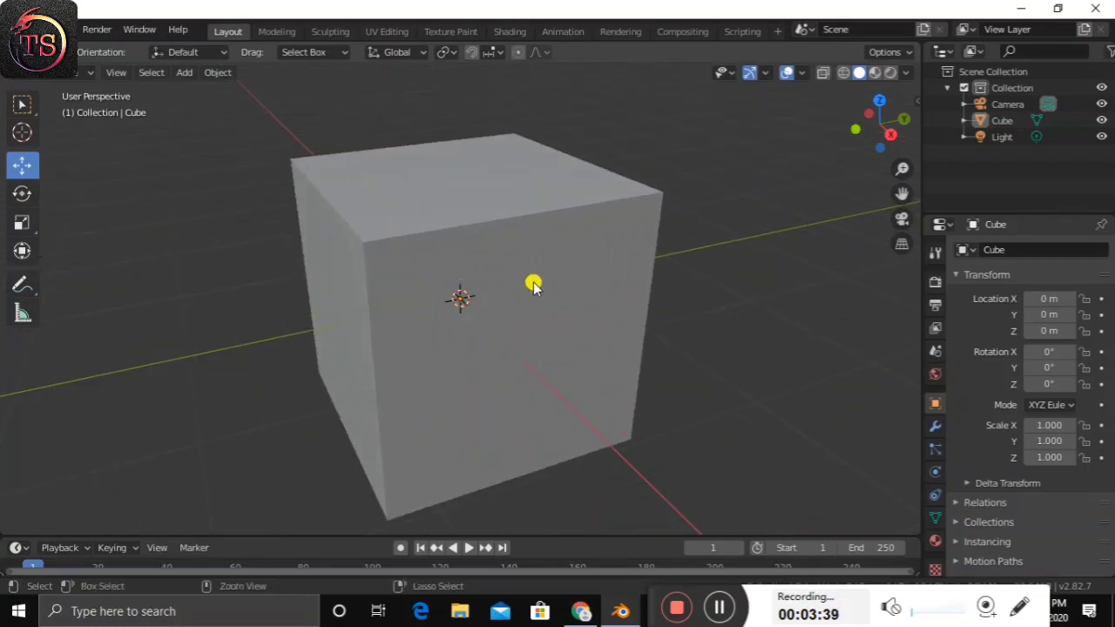
pyautogui.hotkey('ctrl', 'c')
pyautogui.press('a')
pyautogui.hotkey('ctrl', 'a')
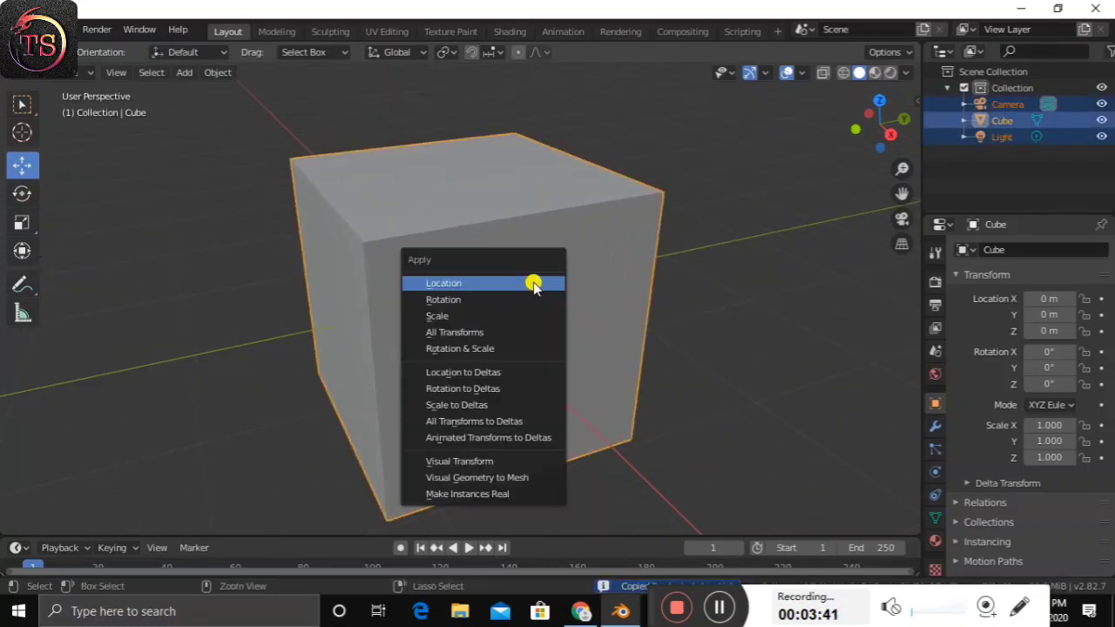
pyautogui.click(558, 284)
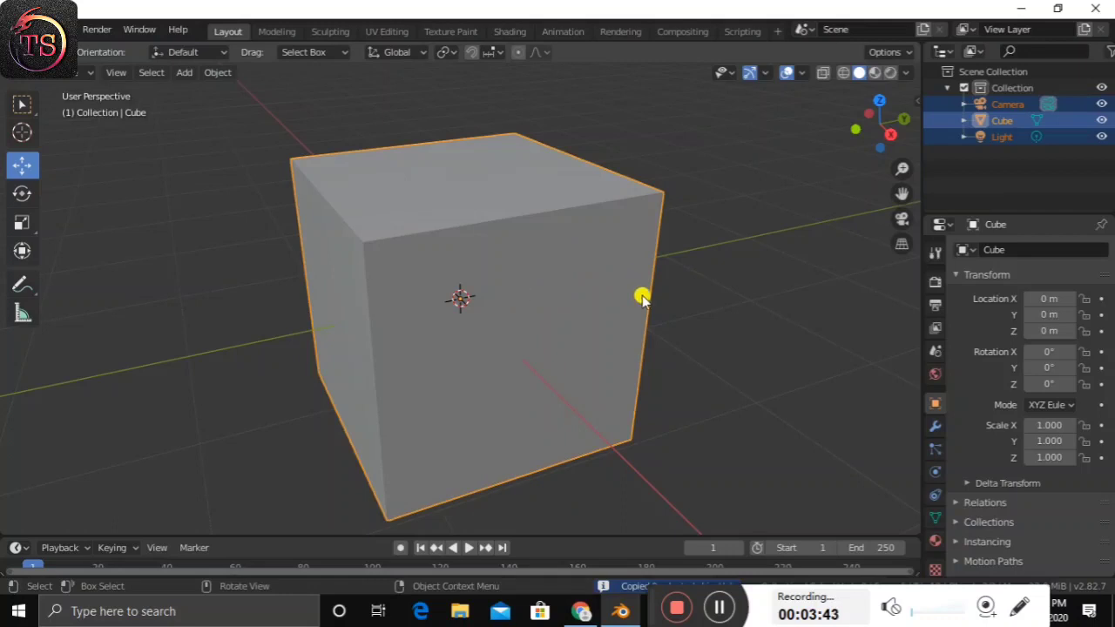
pyautogui.scroll(-3, 642, 296)
pyautogui.scroll(2, 637, 292)
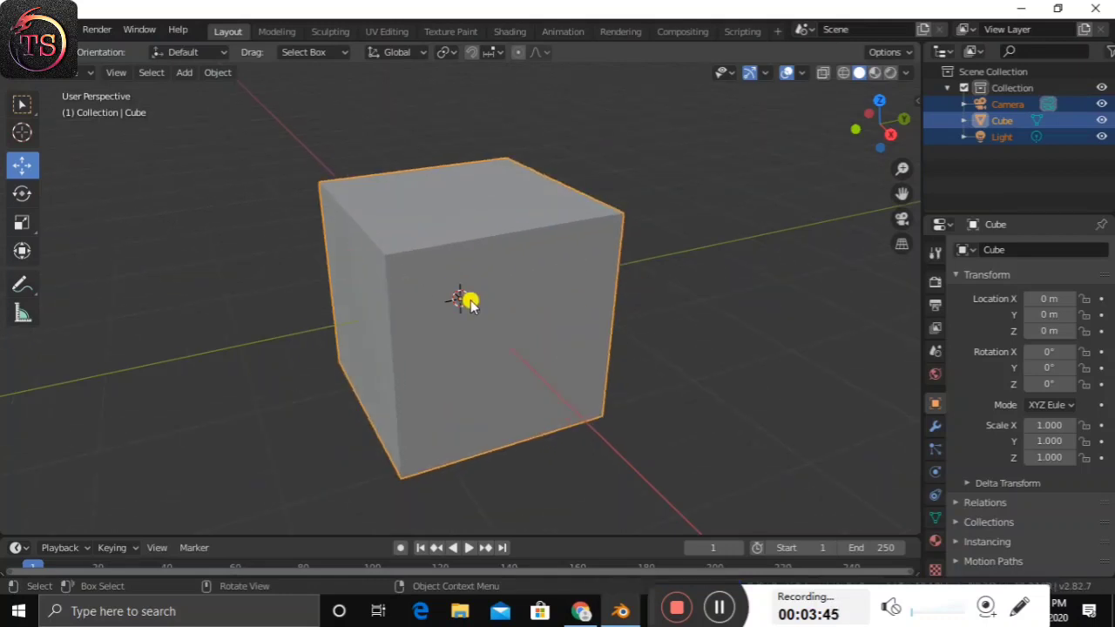
pyautogui.hotkey('alt', 'a')
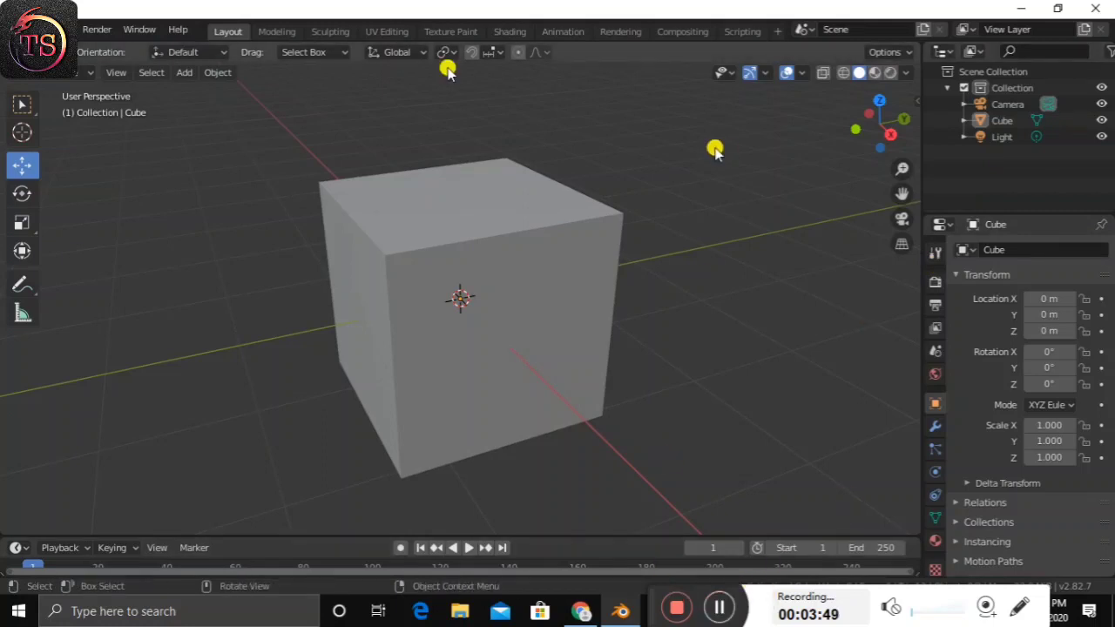
pyautogui.click(57, 31)
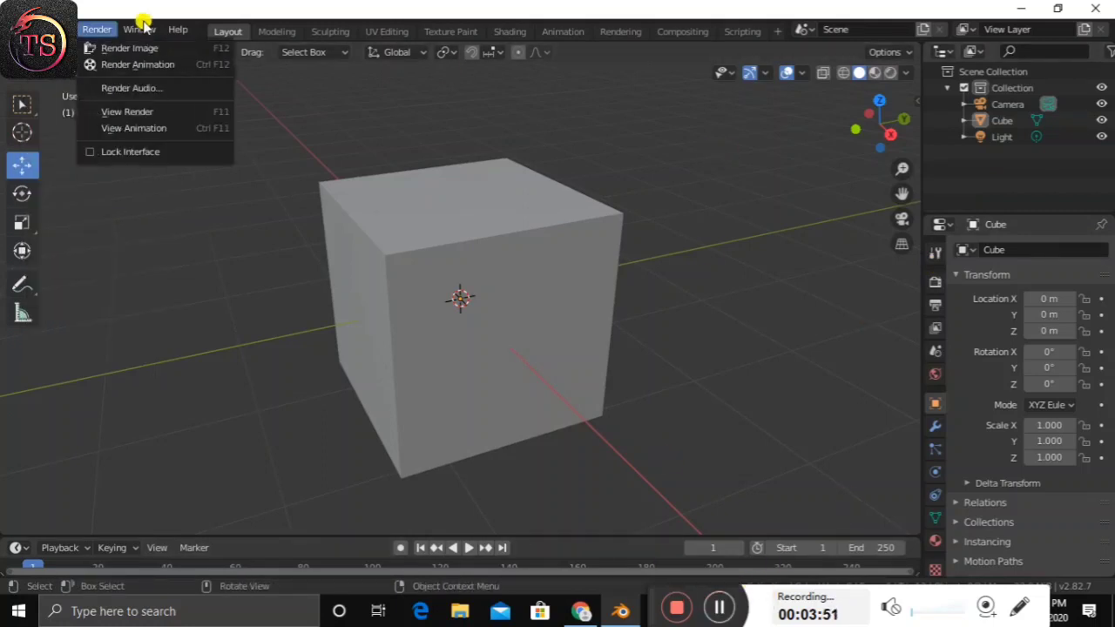